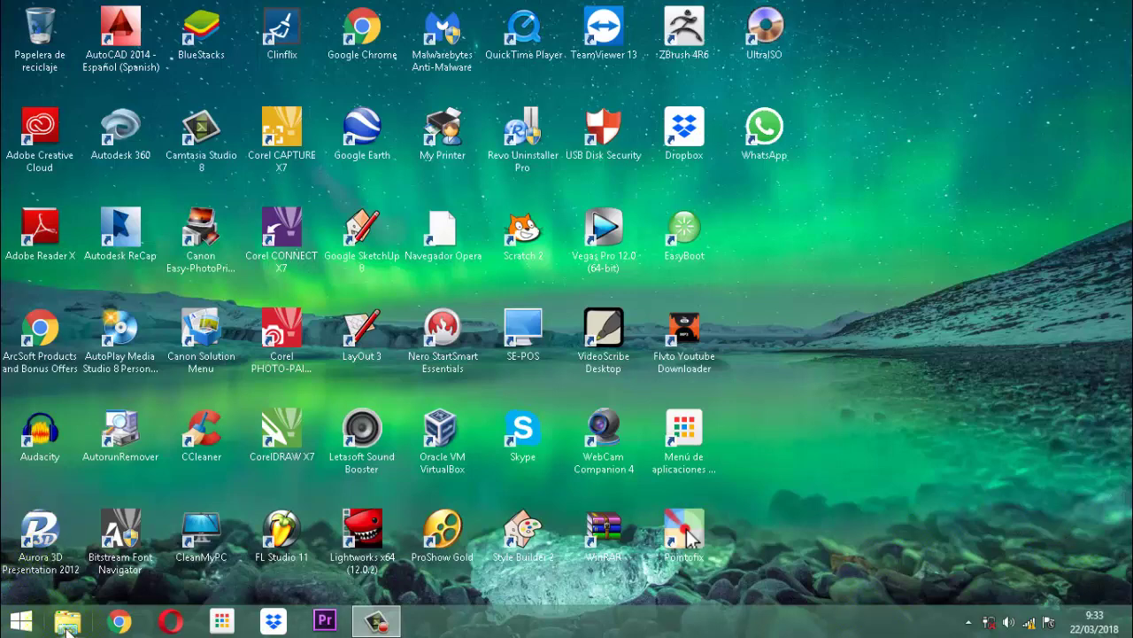
# Browse to DATA (D:) > Documentos 2016 > Videos Formativos > Proyecto Establecimiento Comercial
pyautogui.click(68, 627)
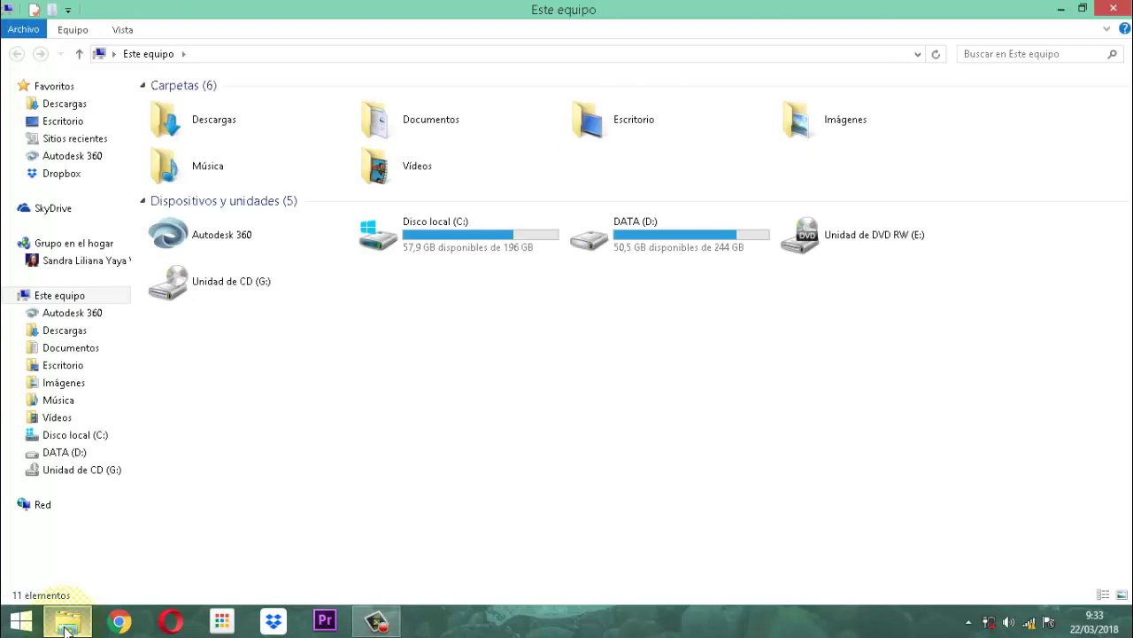
pyautogui.doubleClick(663, 230)
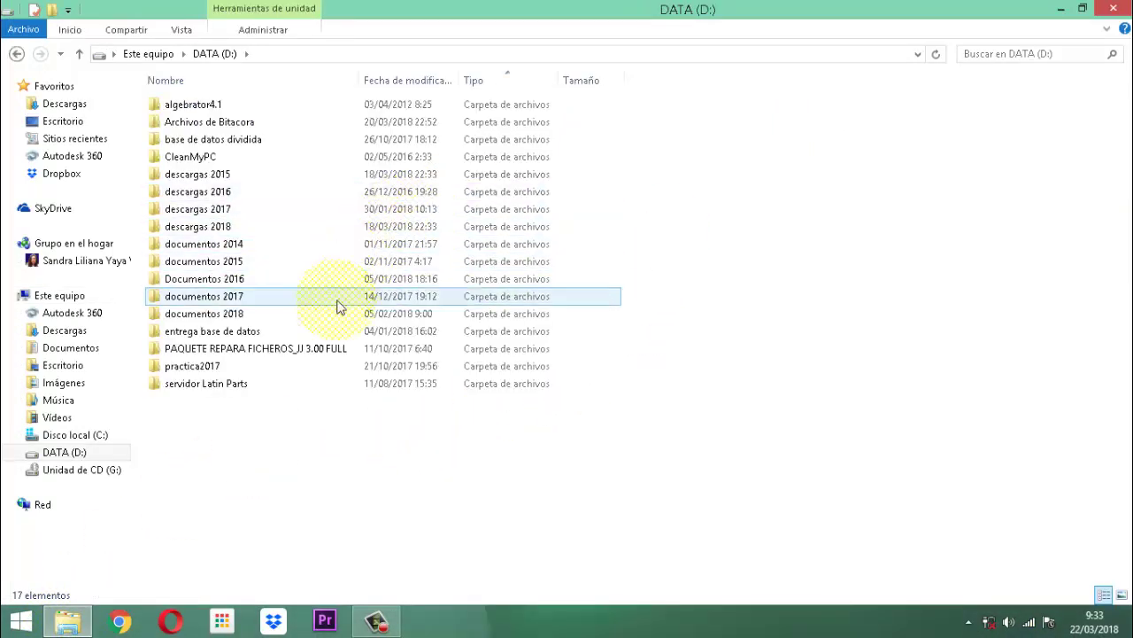
pyautogui.doubleClick(229, 279)
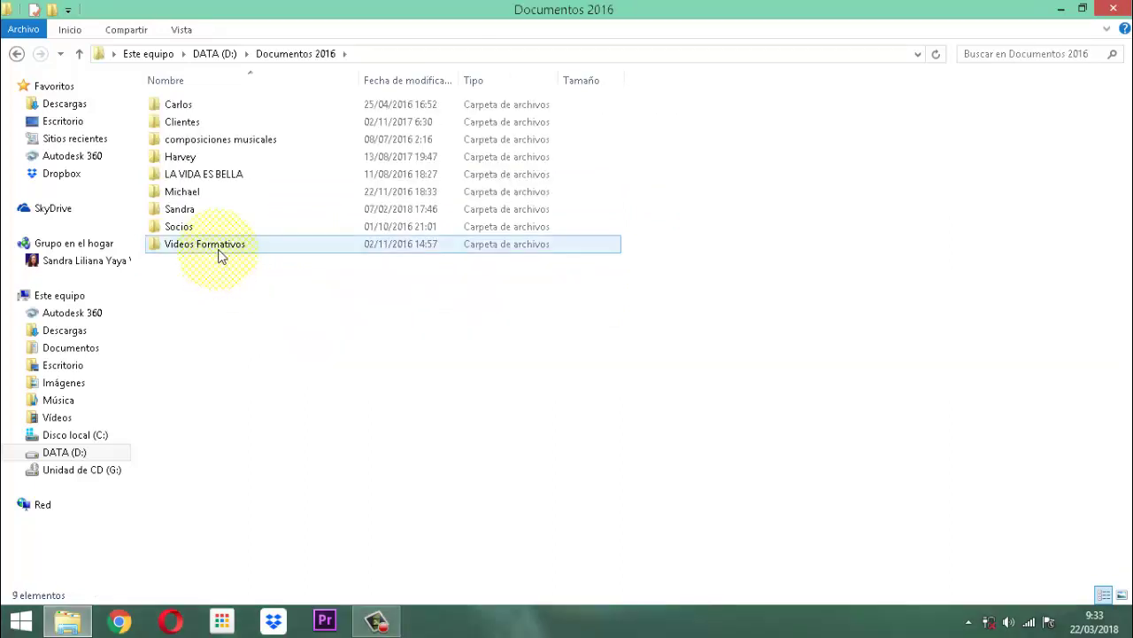
pyautogui.doubleClick(215, 246)
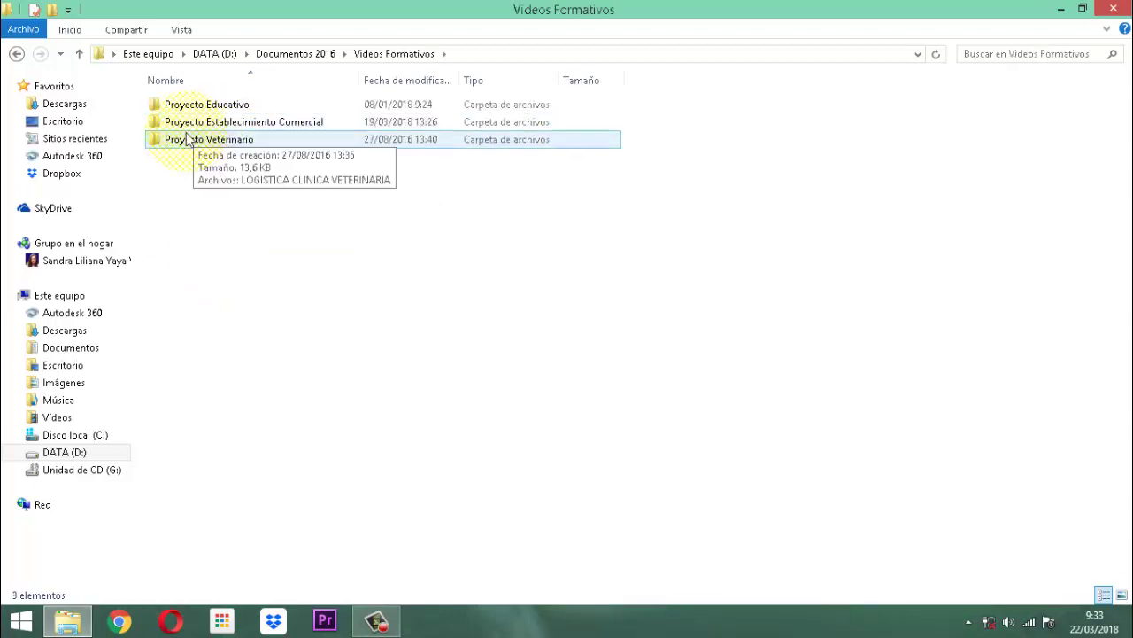
pyautogui.doubleClick(215, 122)
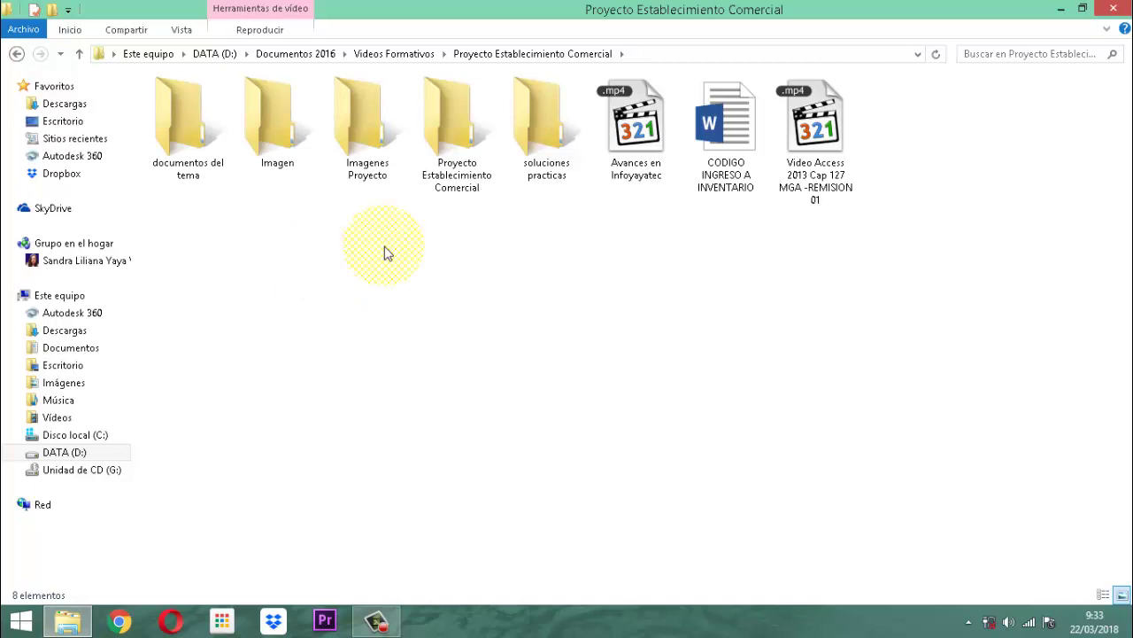
# Open the nested Proyecto Establecimiento Comercial subfolder to show its 13 items
pyautogui.click(461, 141)
pyautogui.doubleClick(461, 142)
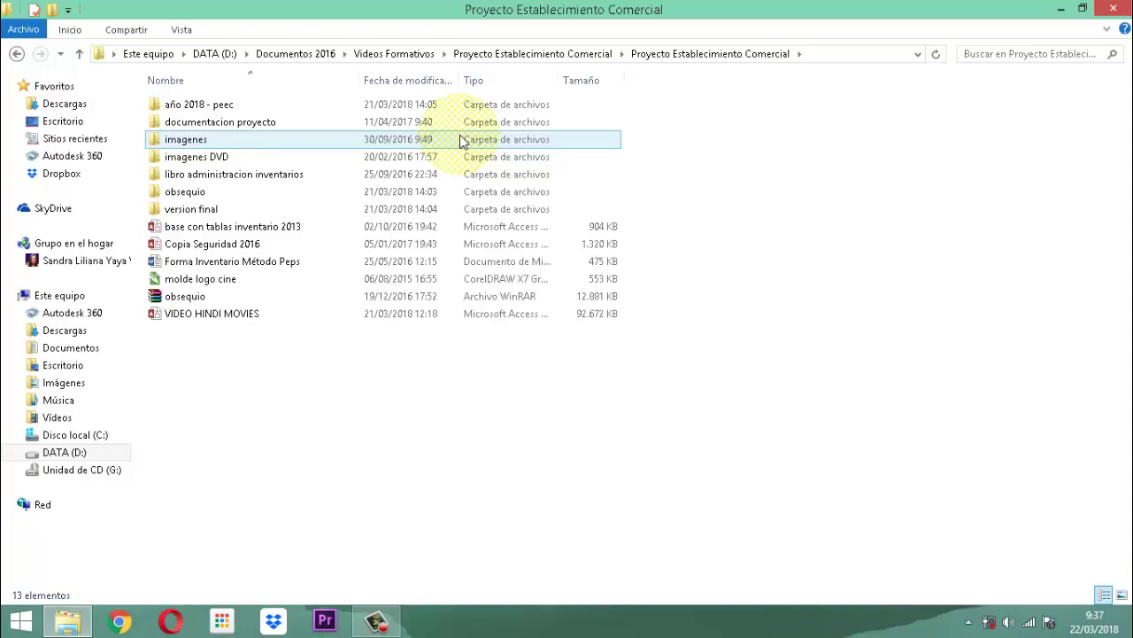
# Open the 'año 2018 - peec' folder and select 'version peec.01.18' inside it
pyautogui.click(217, 107)
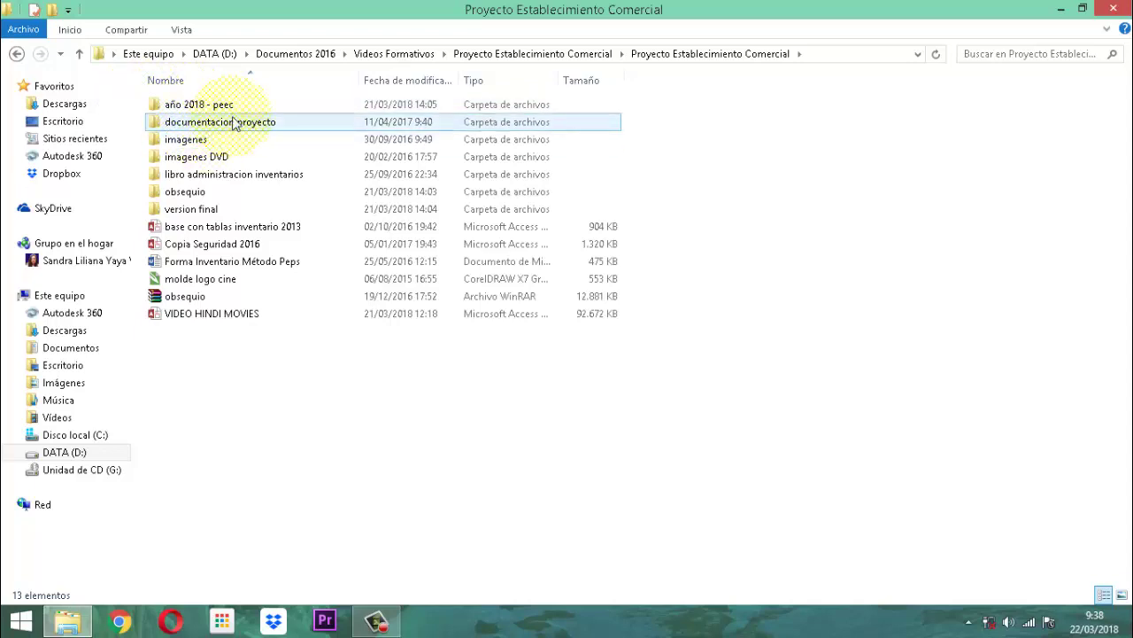
pyautogui.doubleClick(203, 106)
pyautogui.click(203, 106)
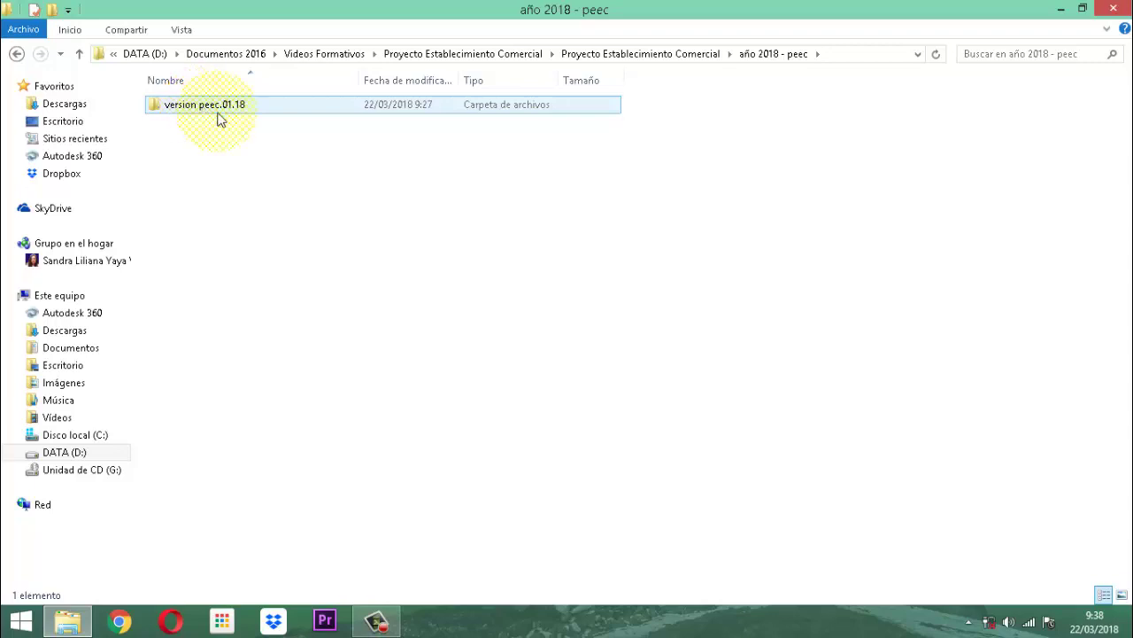
pyautogui.click(228, 147)
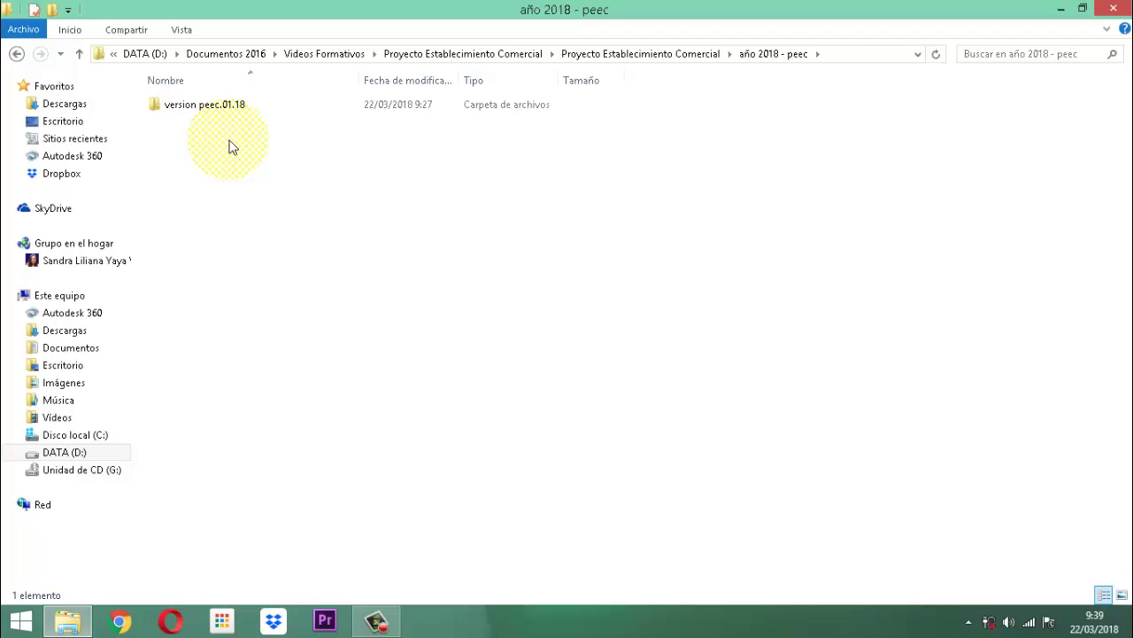
# Select the version peec.01.18 folder, modified 22/03/2018 9:27
pyautogui.click(248, 107)
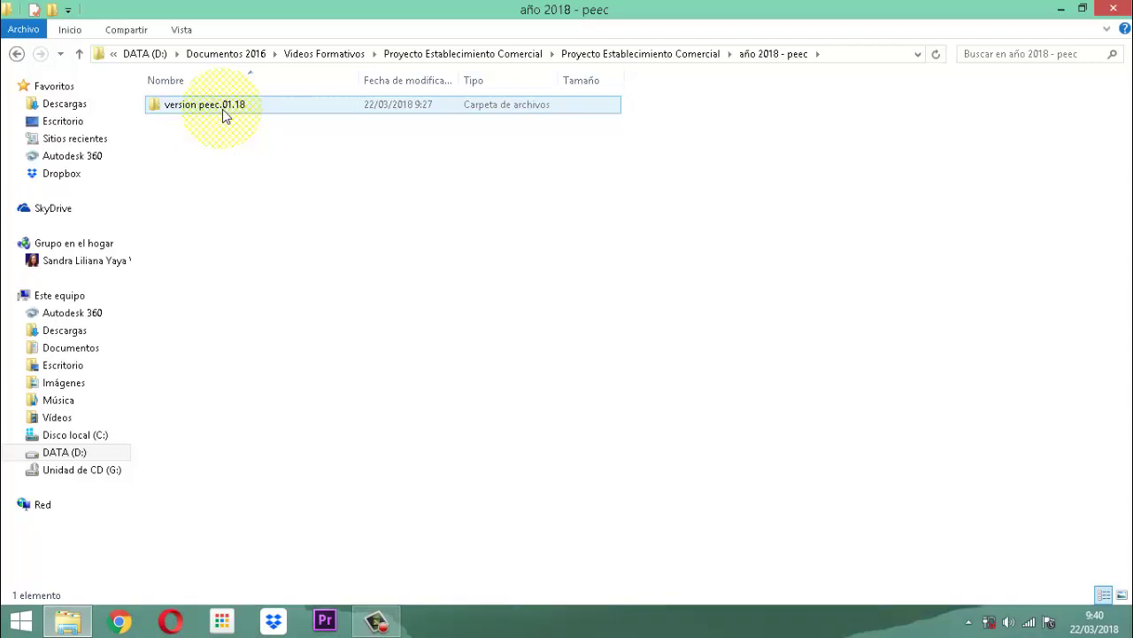
# Open version peec.01.18 and launch the VIDEO HINDI MOVIES Access database
pyautogui.doubleClick(222, 109)
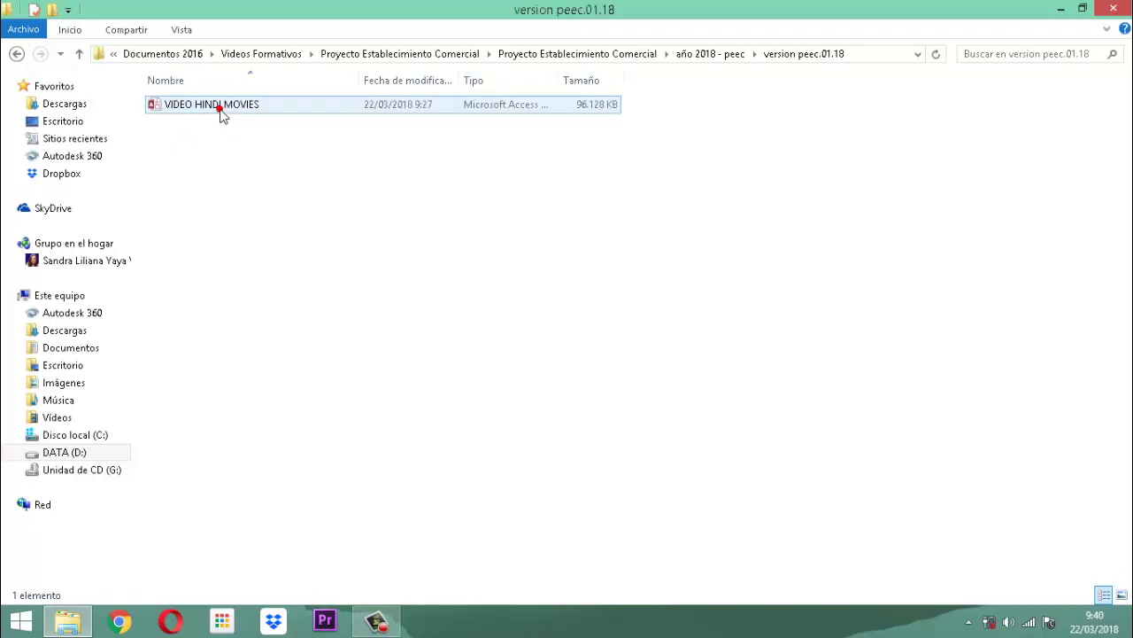
pyautogui.click(220, 108)
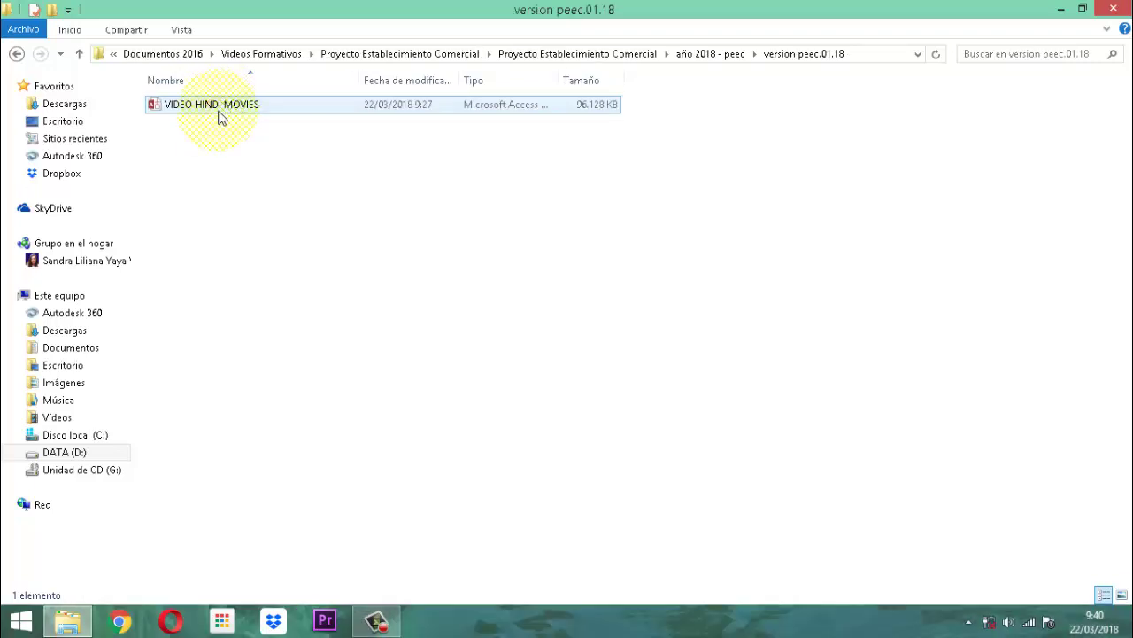
pyautogui.click(221, 105)
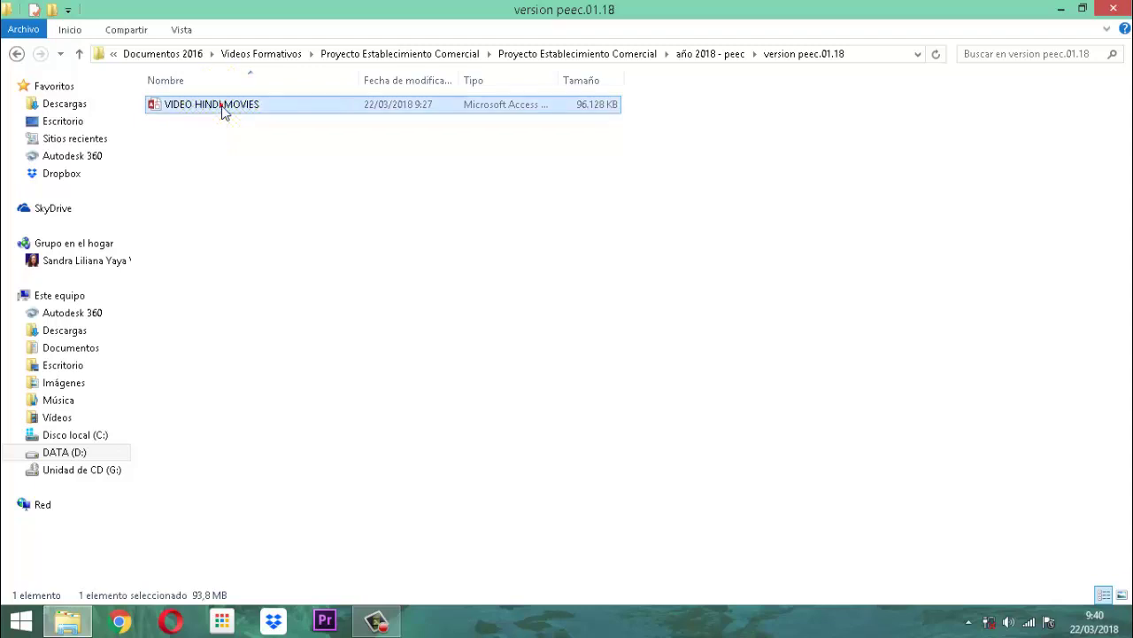
pyautogui.doubleClick(222, 106)
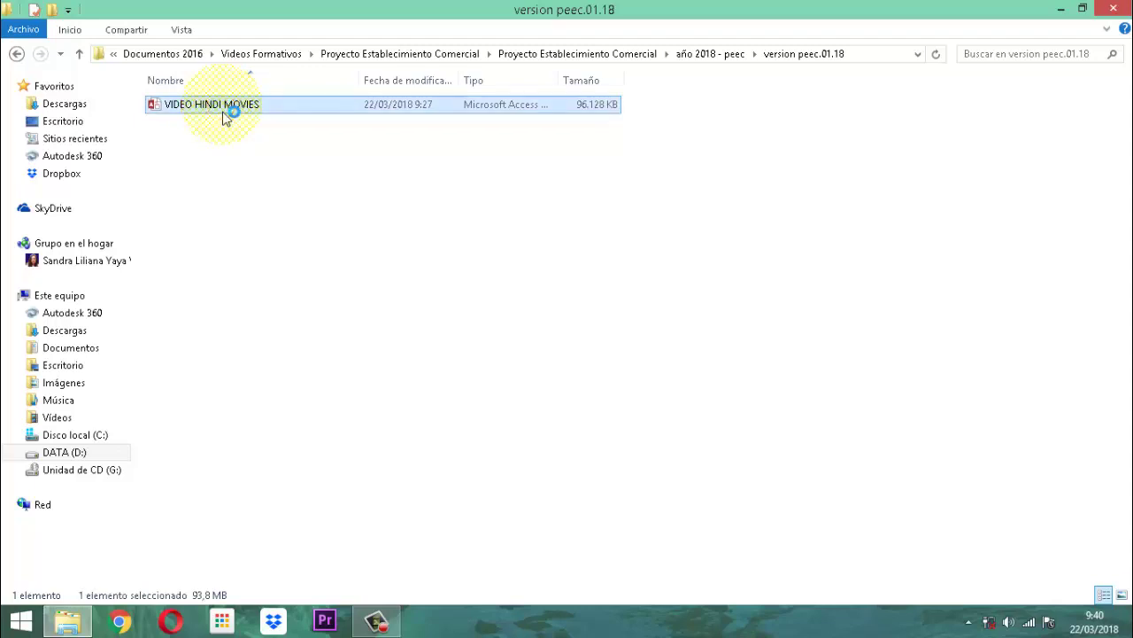
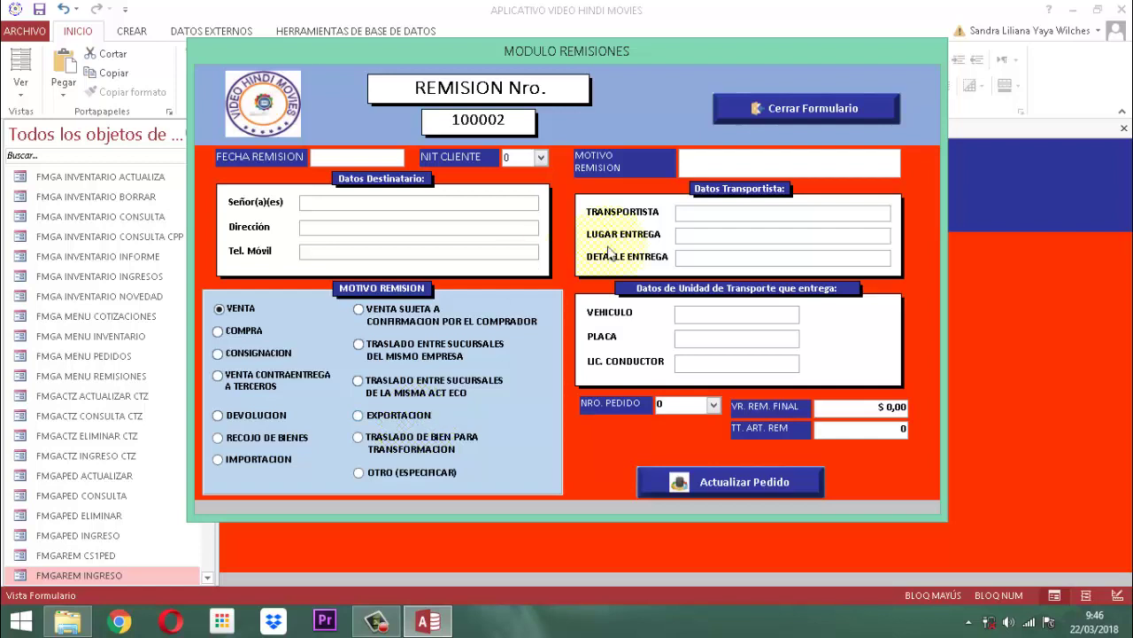
# Enter 22/03/2018 in the FECHA REMISION field of the remission form
pyautogui.click(742, 165)
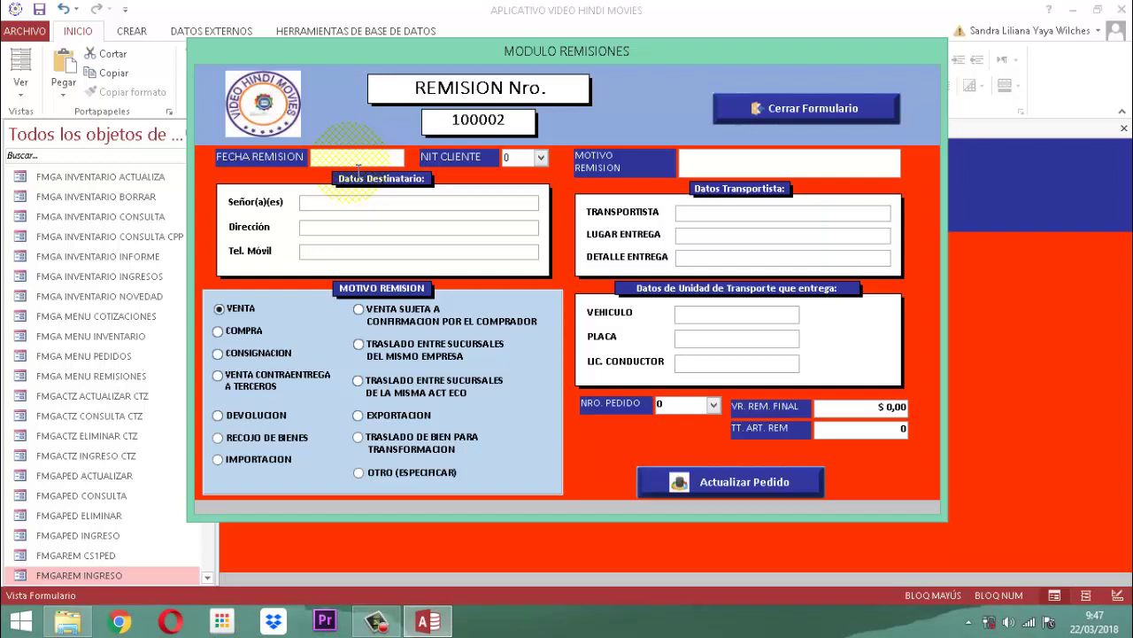
pyautogui.write('22/03/2018')
pyautogui.press('Return')
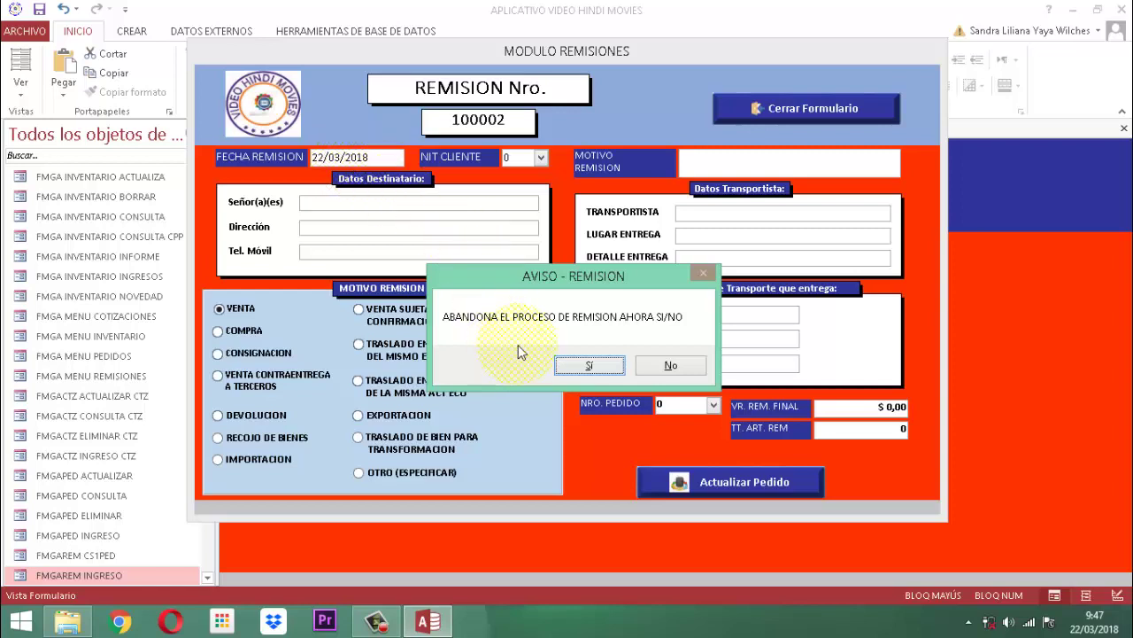
# Abandon the remission, close the entry form, reopen INGRESO and abandon it again
pyautogui.click(591, 366)
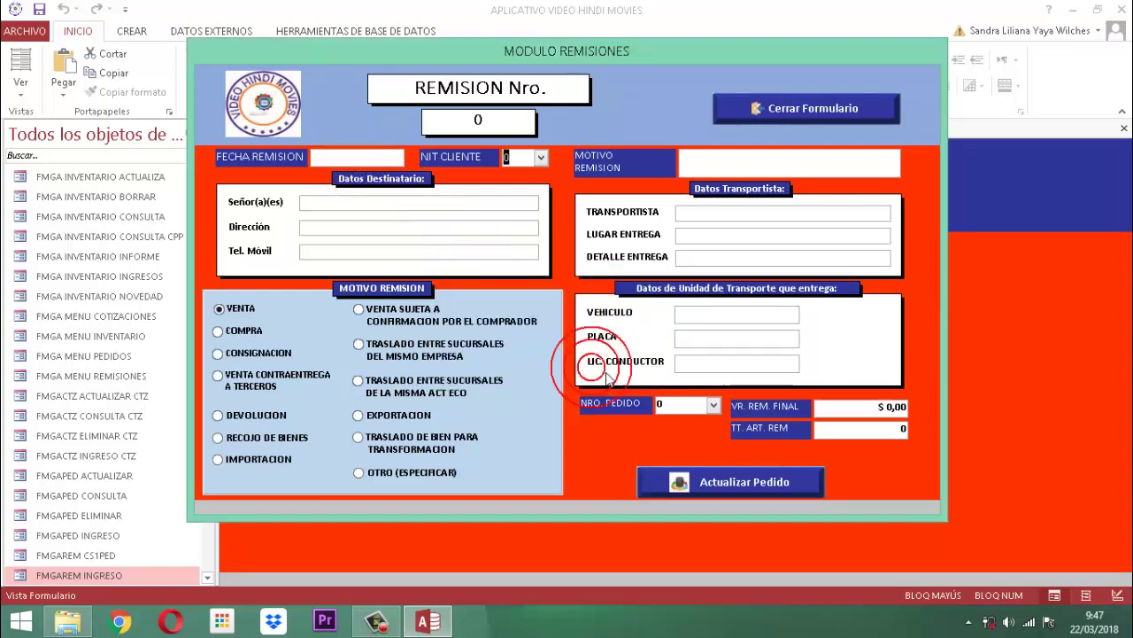
pyautogui.click(801, 110)
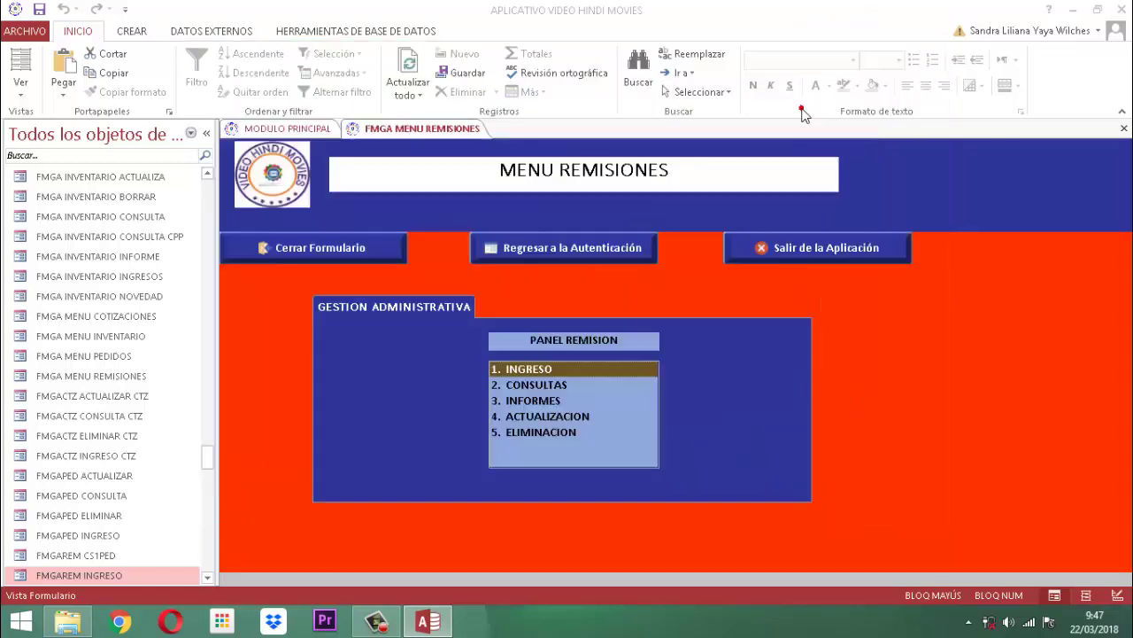
pyautogui.doubleClick(536, 371)
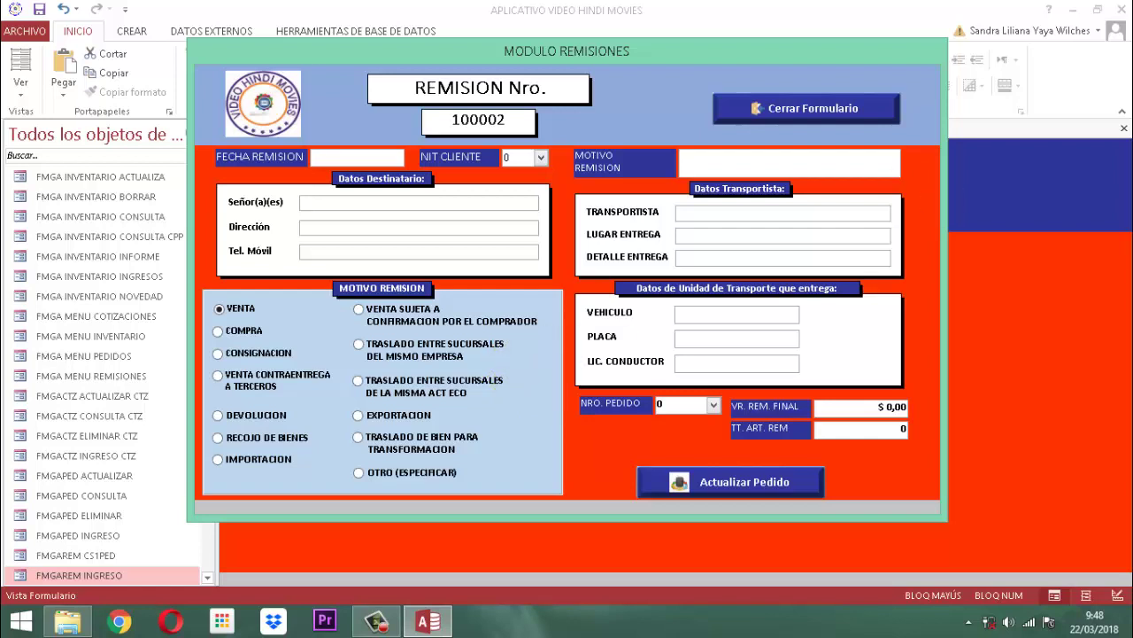
pyautogui.click(811, 109)
pyautogui.click(598, 365)
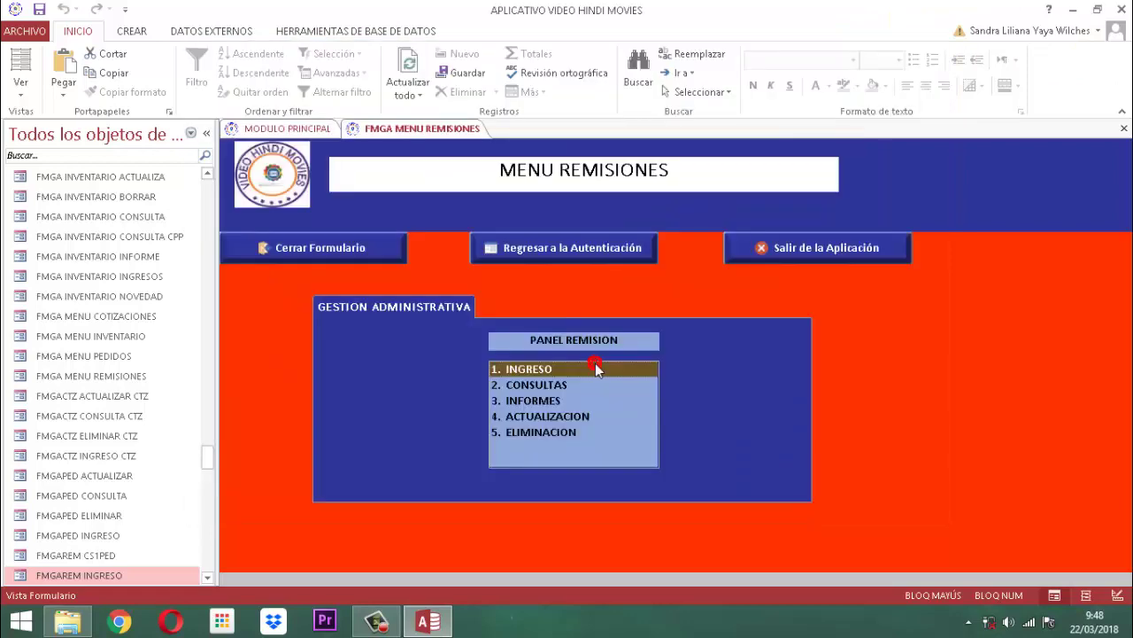
# Search REM, review M MGAREM PRGENERAL (only 100000 and 100001), then reopen INGRESO
pyautogui.click(51, 157)
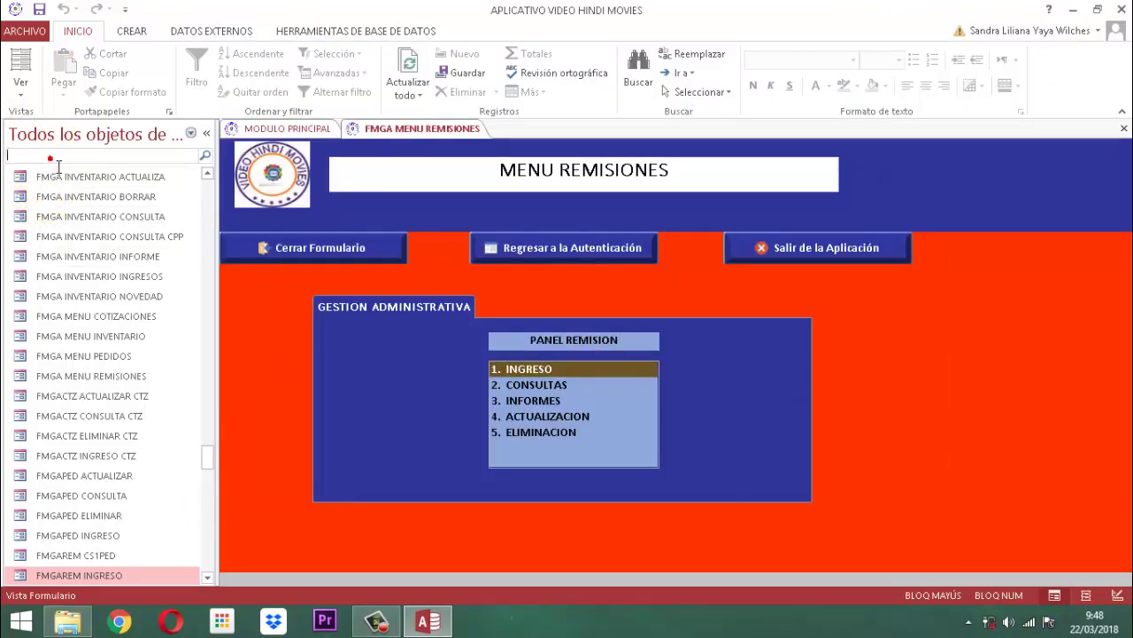
pyautogui.write('REM')
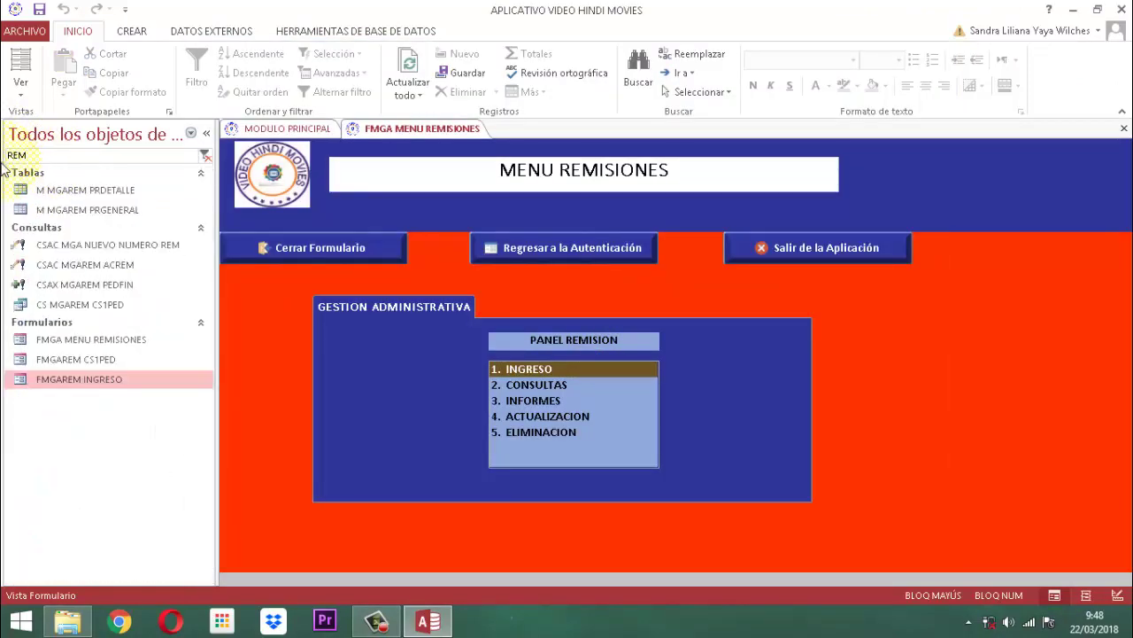
pyautogui.click(73, 214)
pyautogui.doubleClick(73, 213)
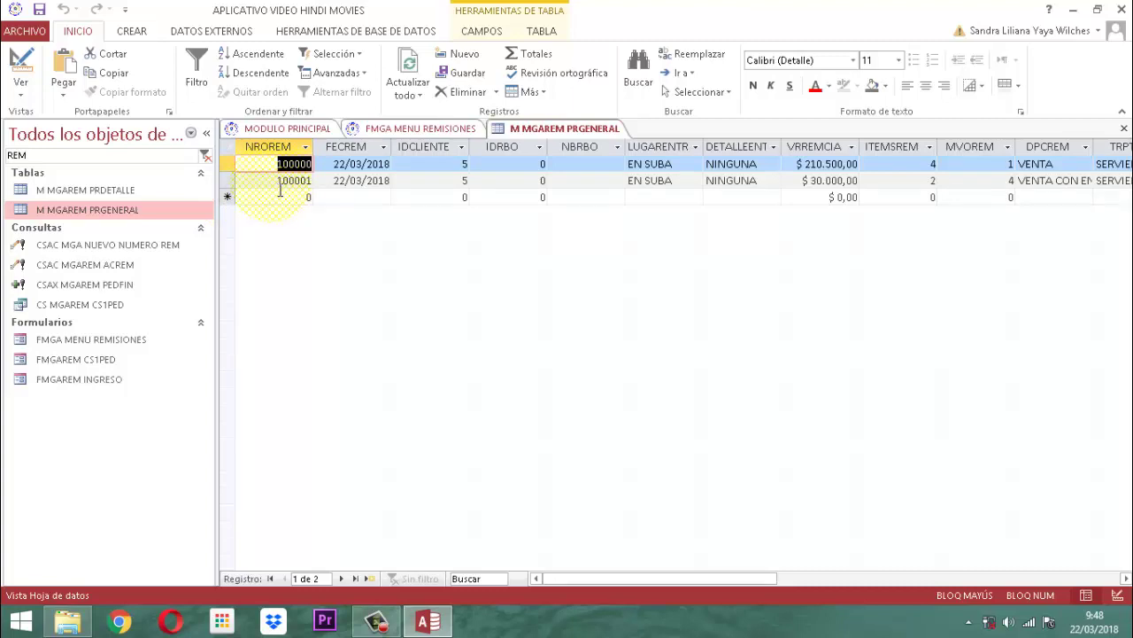
pyautogui.rightClick(537, 129)
pyautogui.click(582, 159)
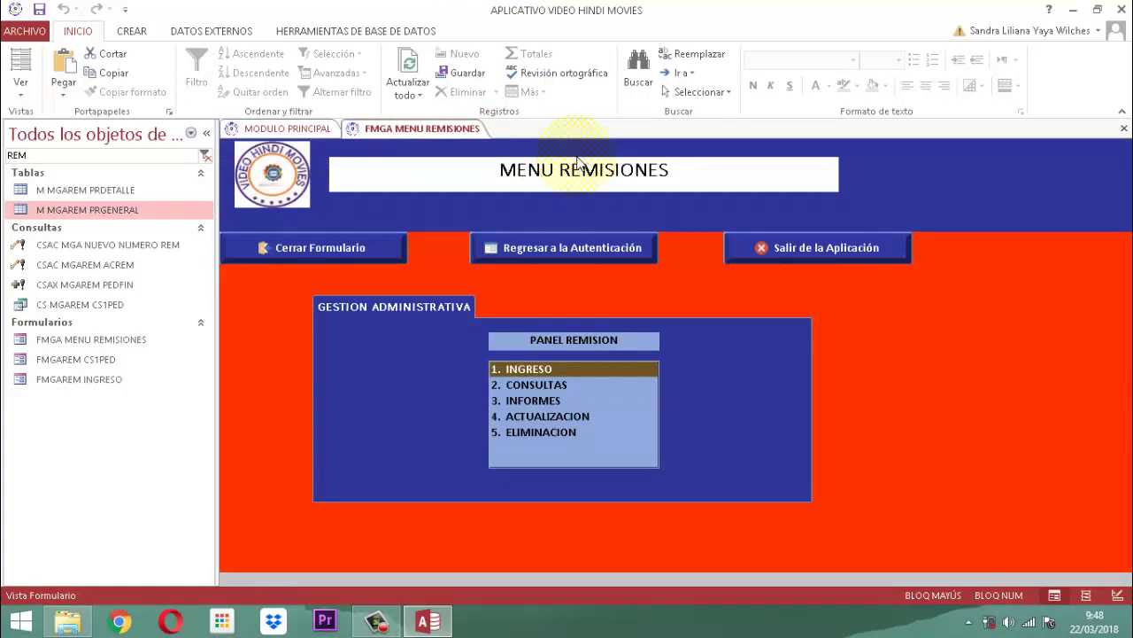
pyautogui.click(520, 372)
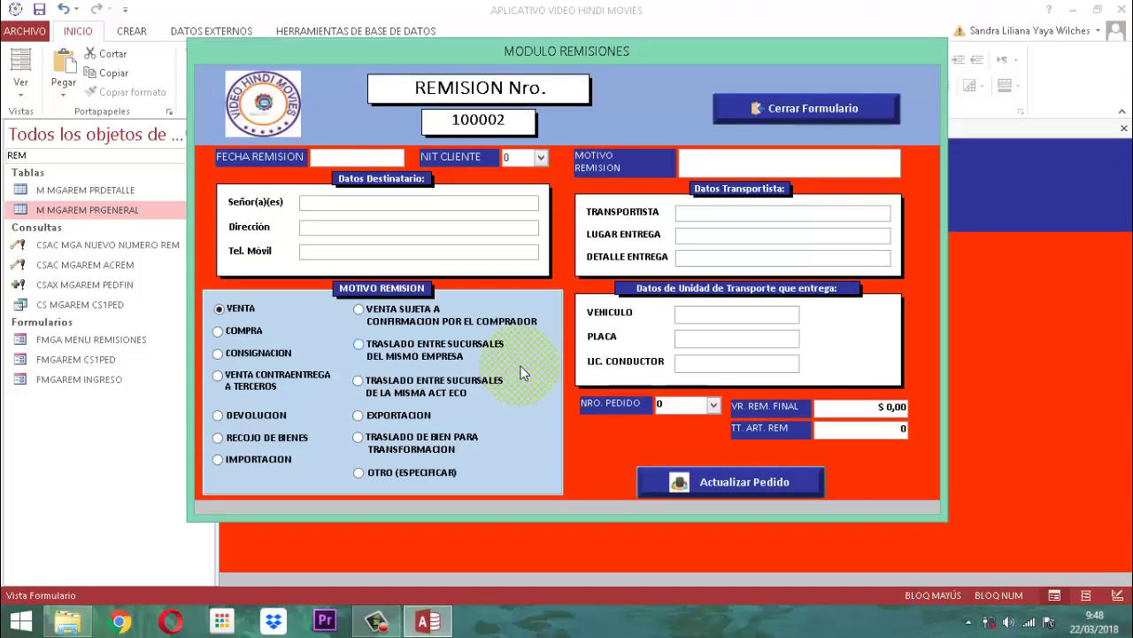
# Set the remission date to 22/03/2018 and drop down the NIT CLIENTE list
pyautogui.write('22/03/2018')
pyautogui.press('Return')
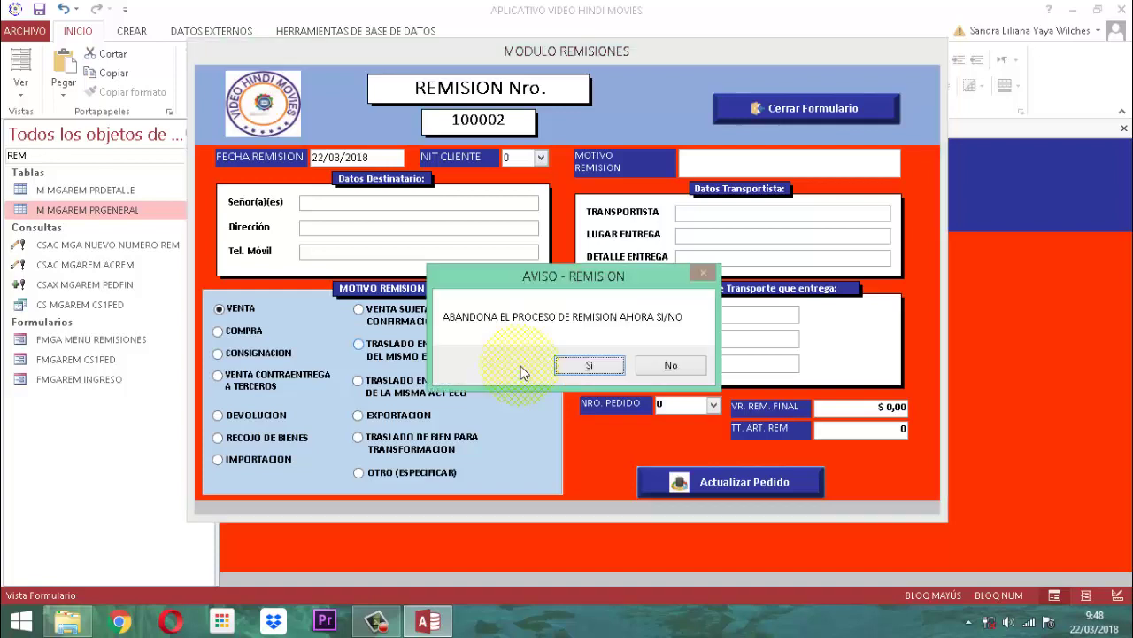
pyautogui.press('Return')
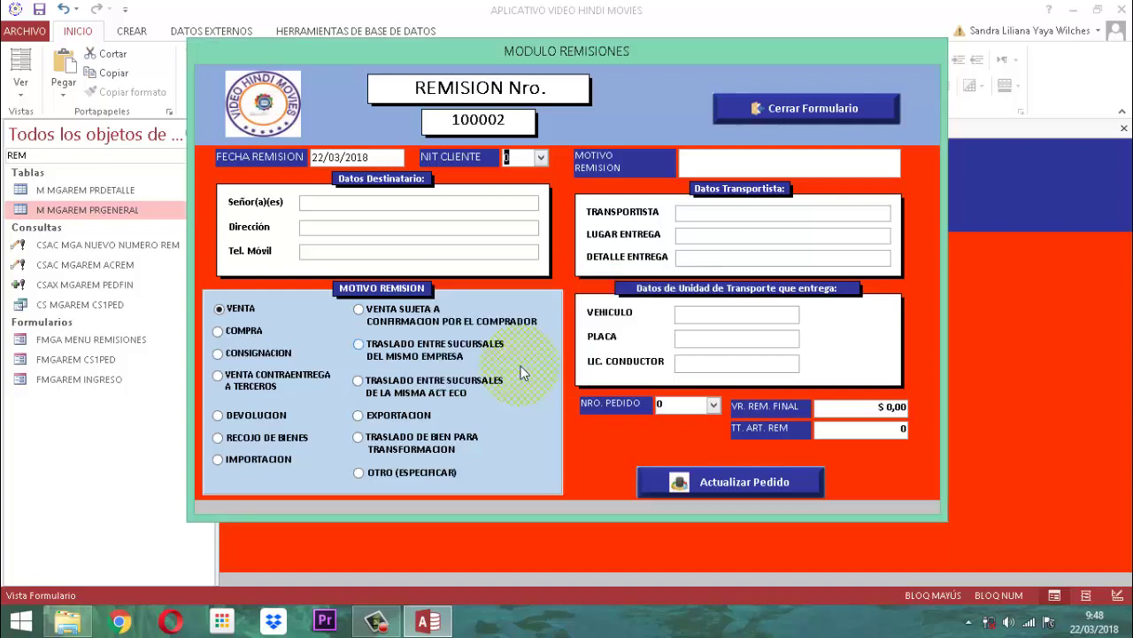
pyautogui.hotkey('alt', 'Down')
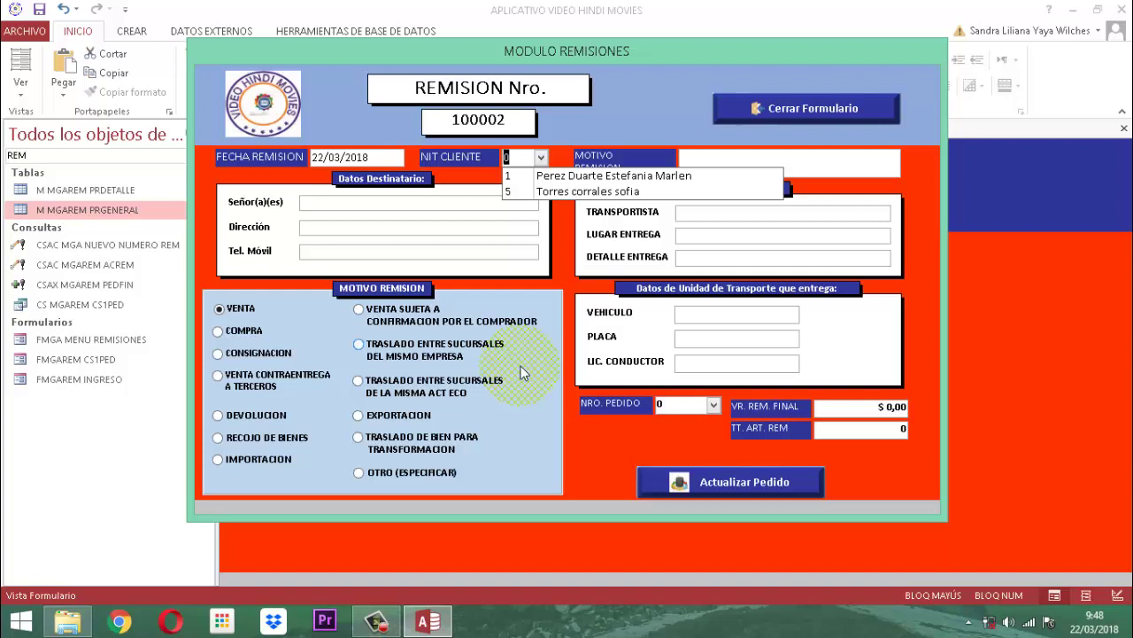
# Select client NIT 5 so the Datos Destinatario fields fill in
pyautogui.write('5')
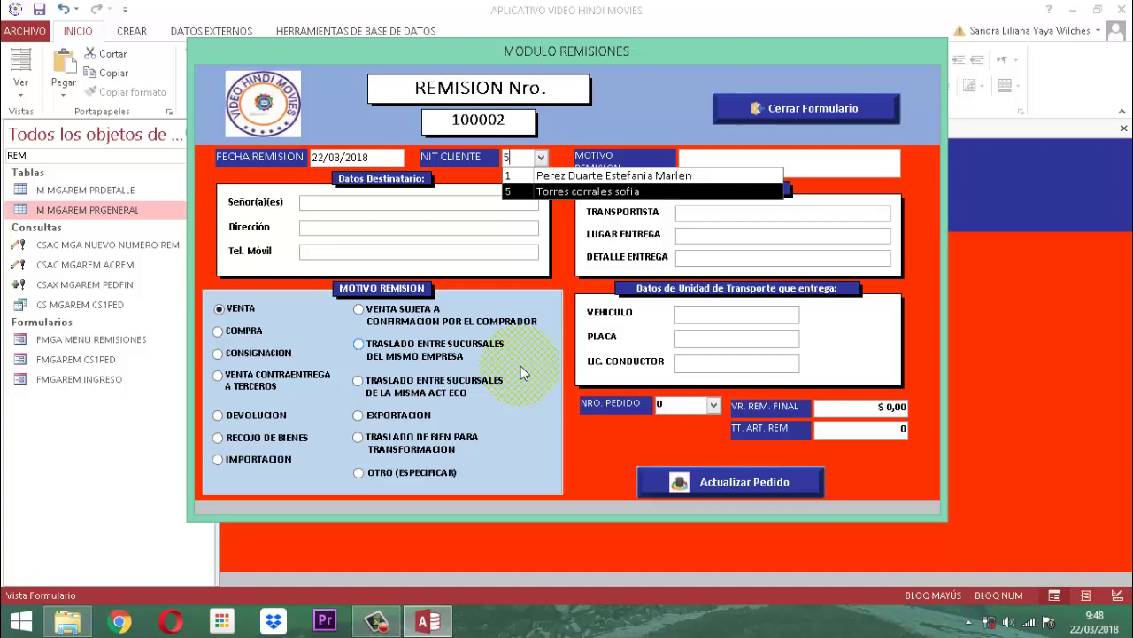
pyautogui.press('Escape')
pyautogui.press('Tab')
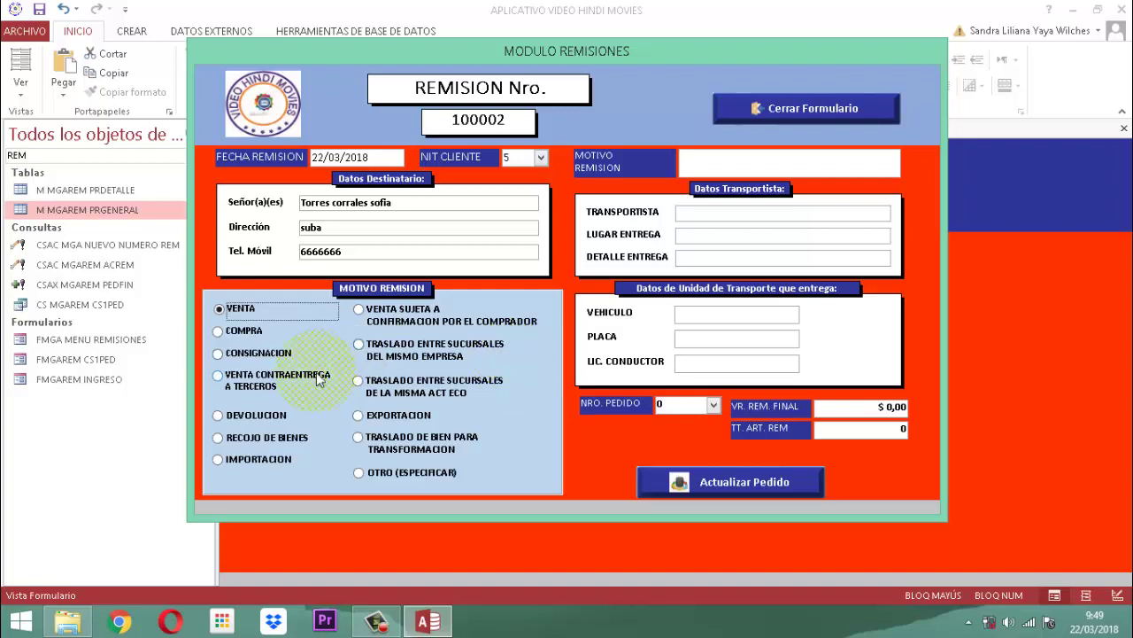
# Try each MOTIVO REMISION option, from branch transfers to OTRO, finishing on VENTA
pyautogui.click(361, 350)
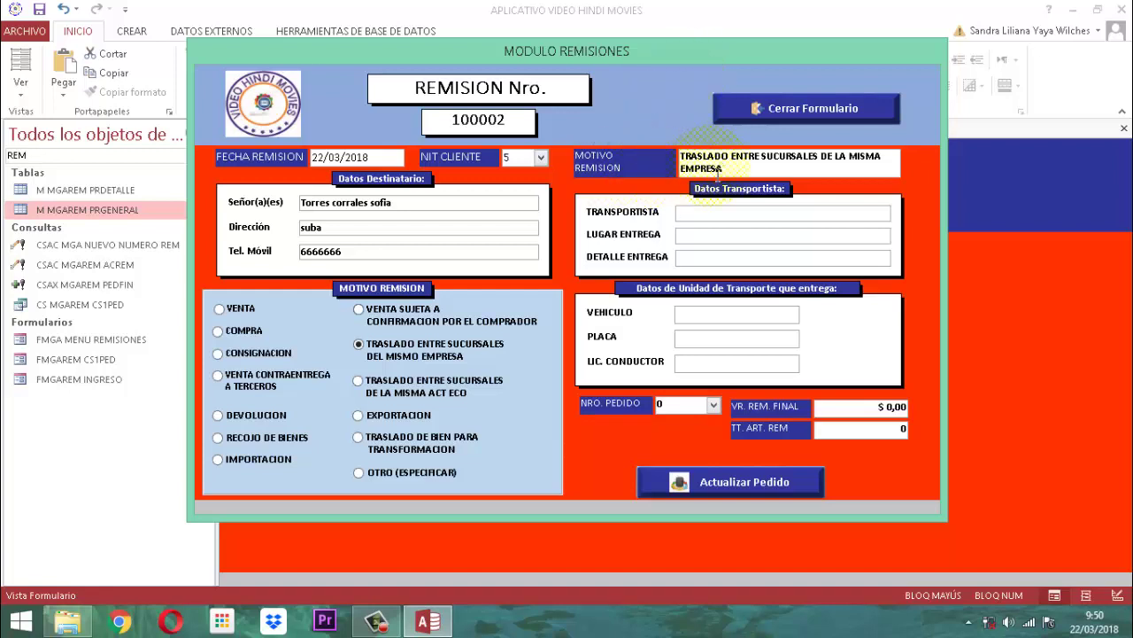
pyautogui.click(245, 395)
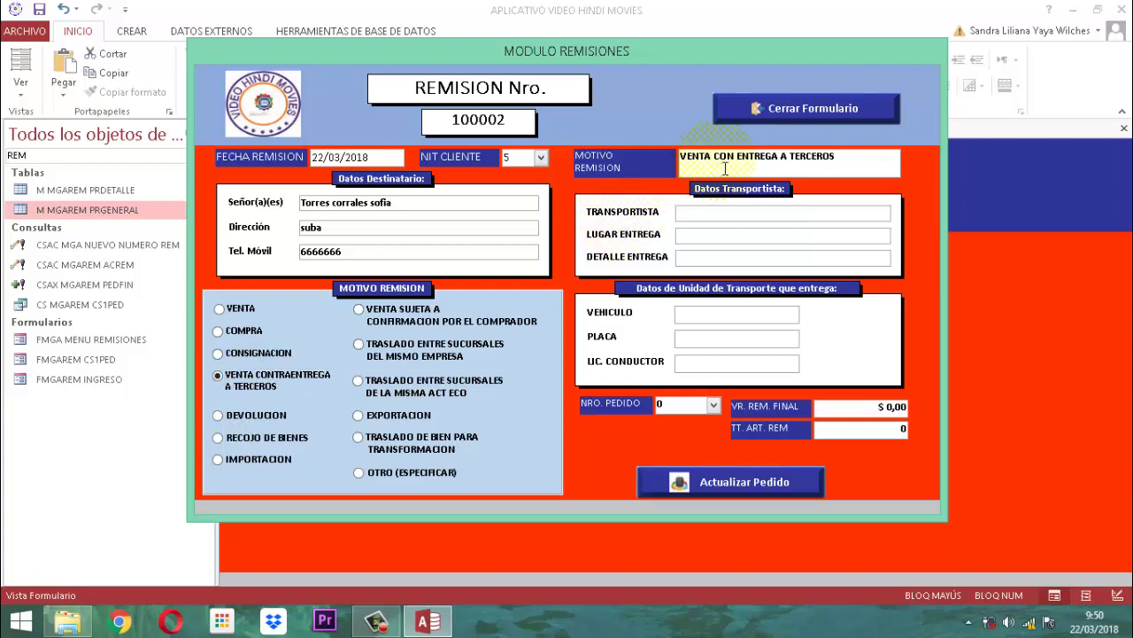
pyautogui.click(387, 382)
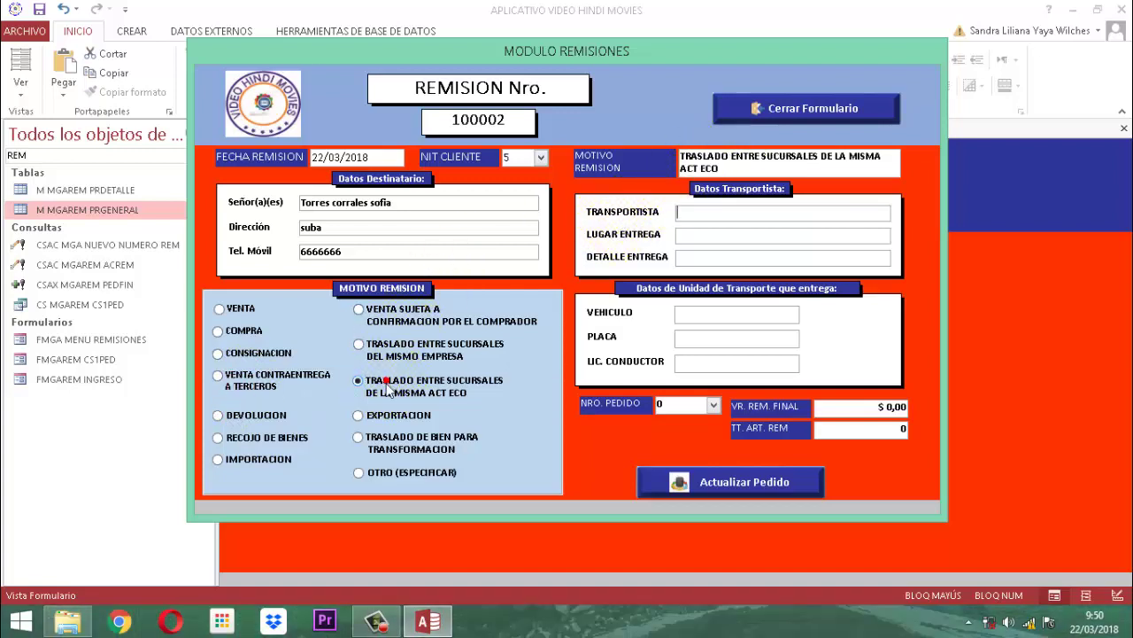
pyautogui.click(370, 416)
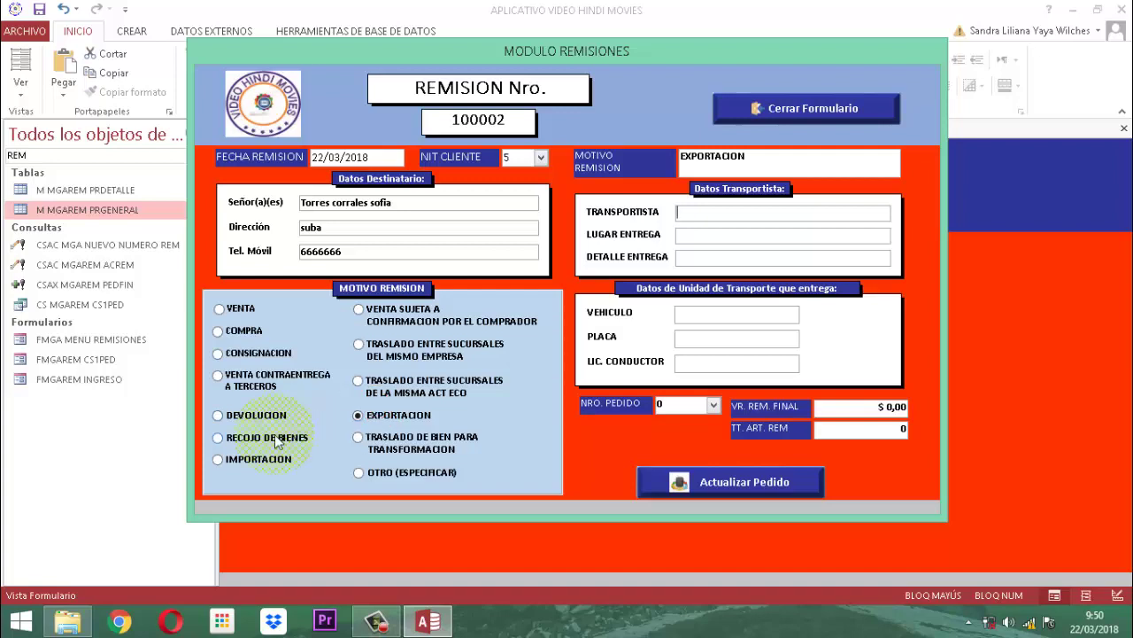
pyautogui.click(276, 441)
pyautogui.click(373, 440)
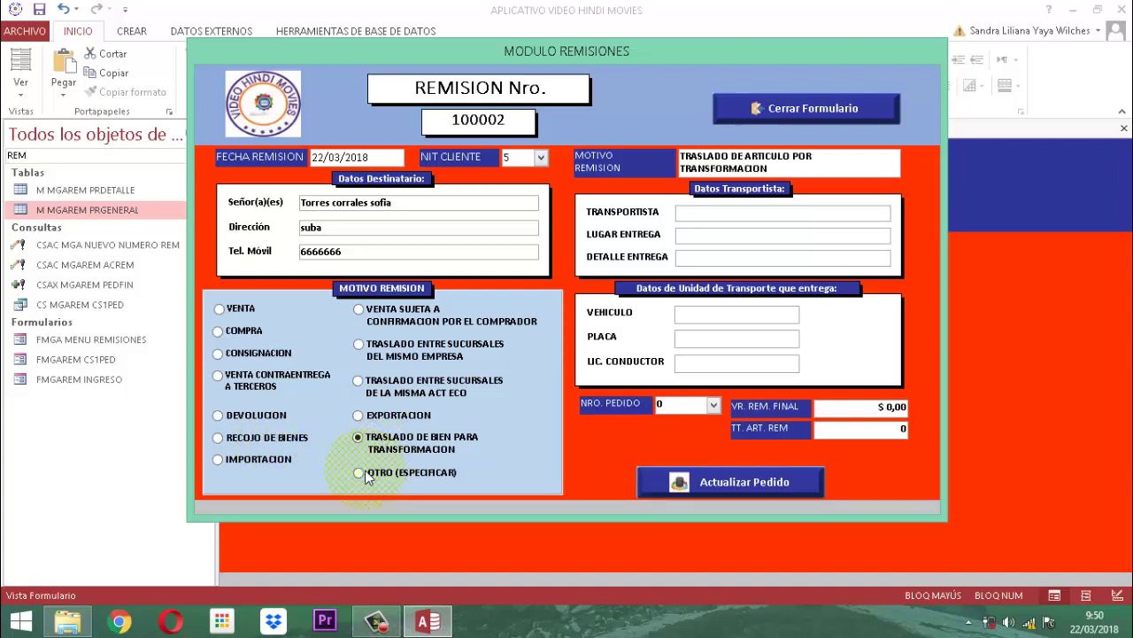
pyautogui.click(367, 474)
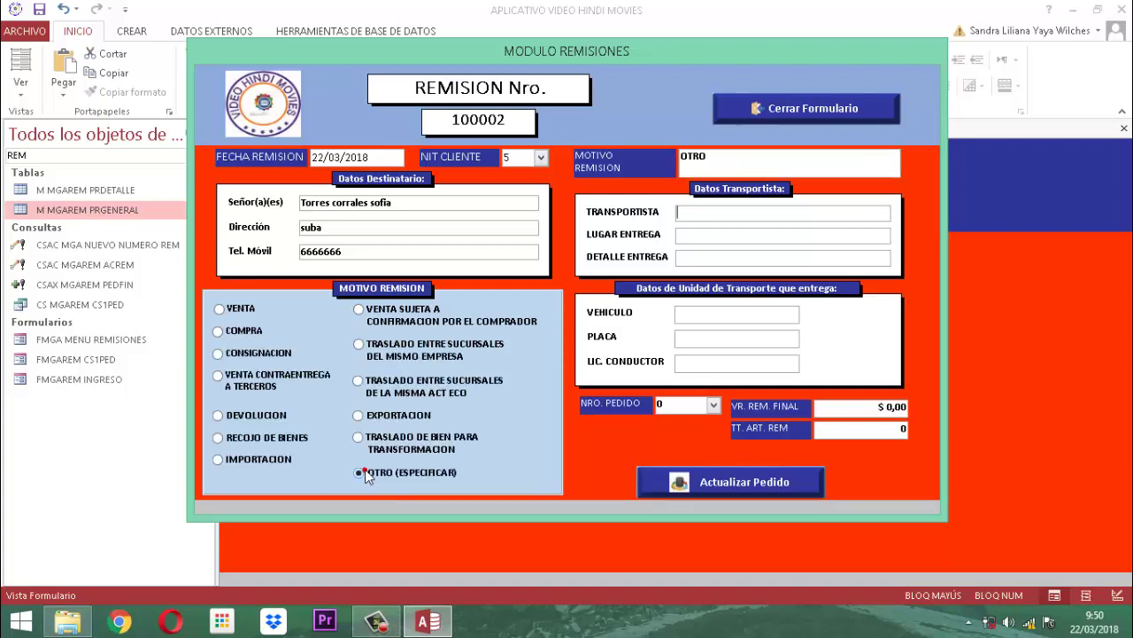
pyautogui.click(233, 310)
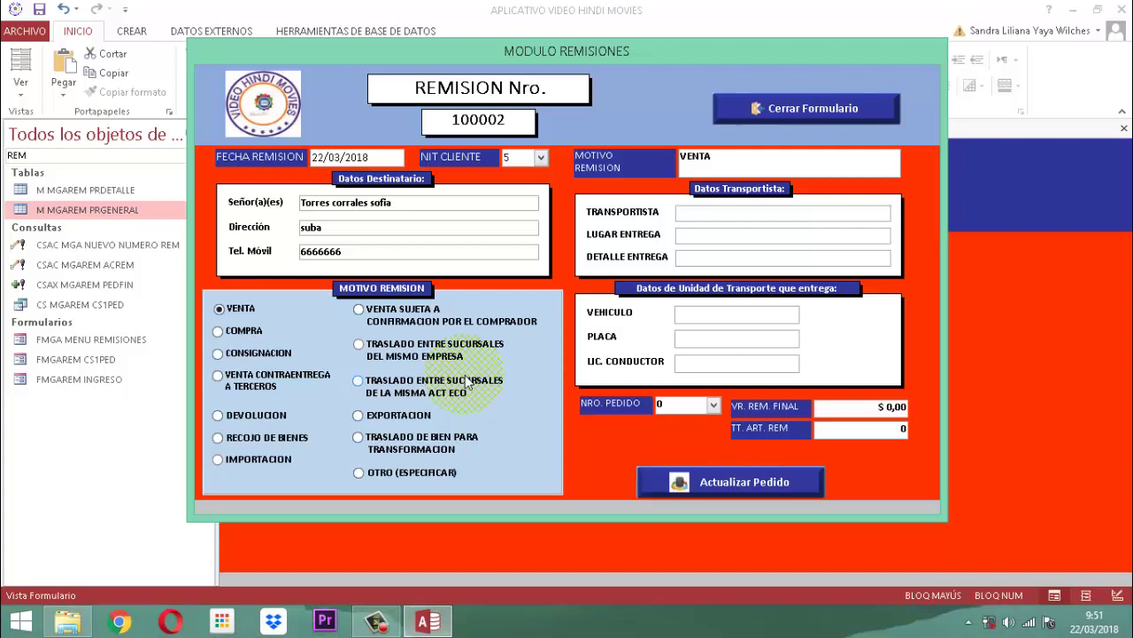
# Enter SERVIENTREGA as the carrier and fill in the delivery address
pyautogui.write('SERVIENTREGA')
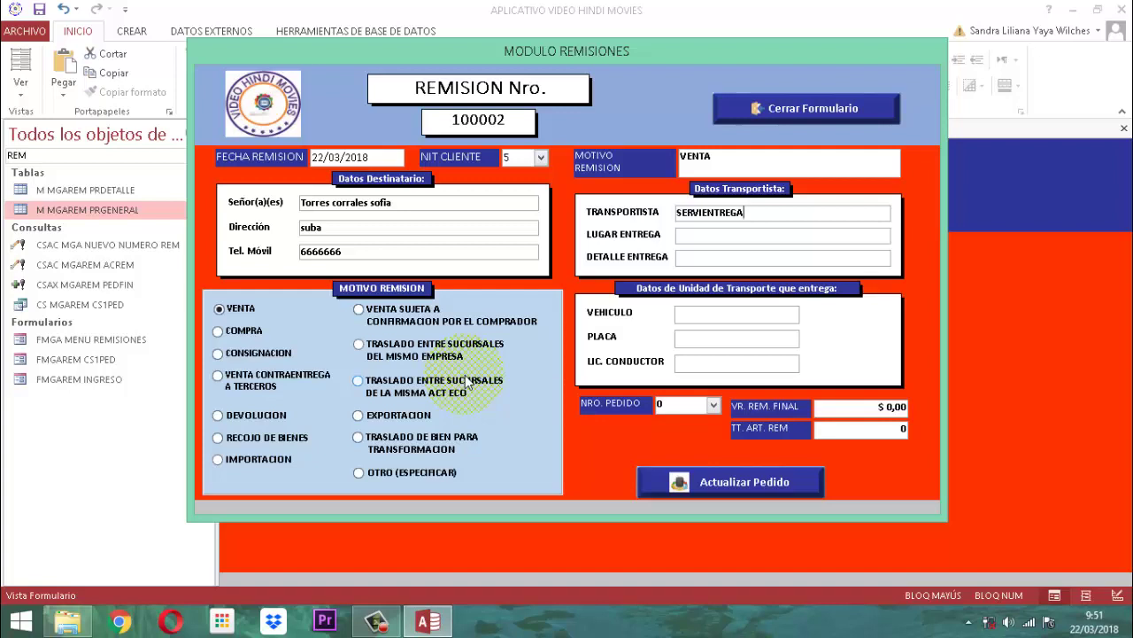
pyautogui.press('Tab')
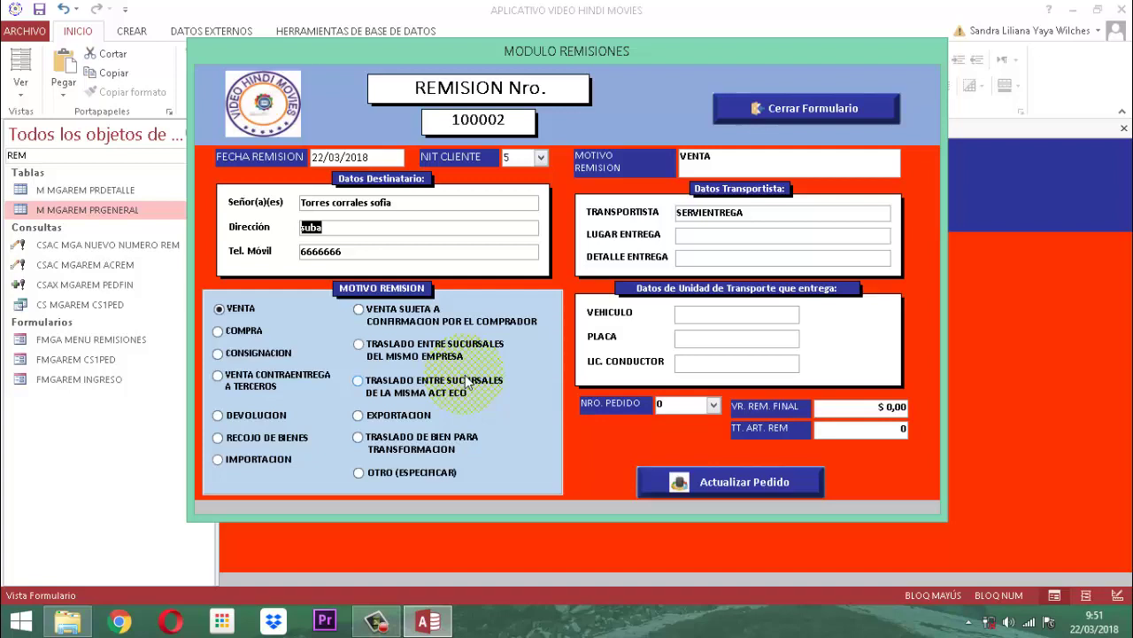
pyautogui.press('Tab')
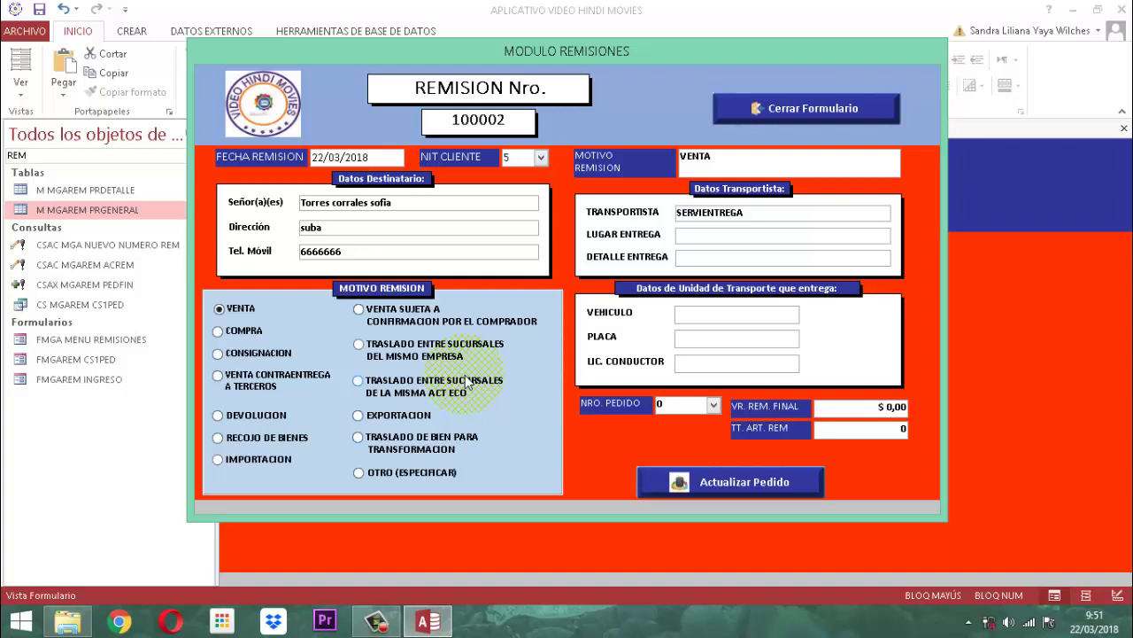
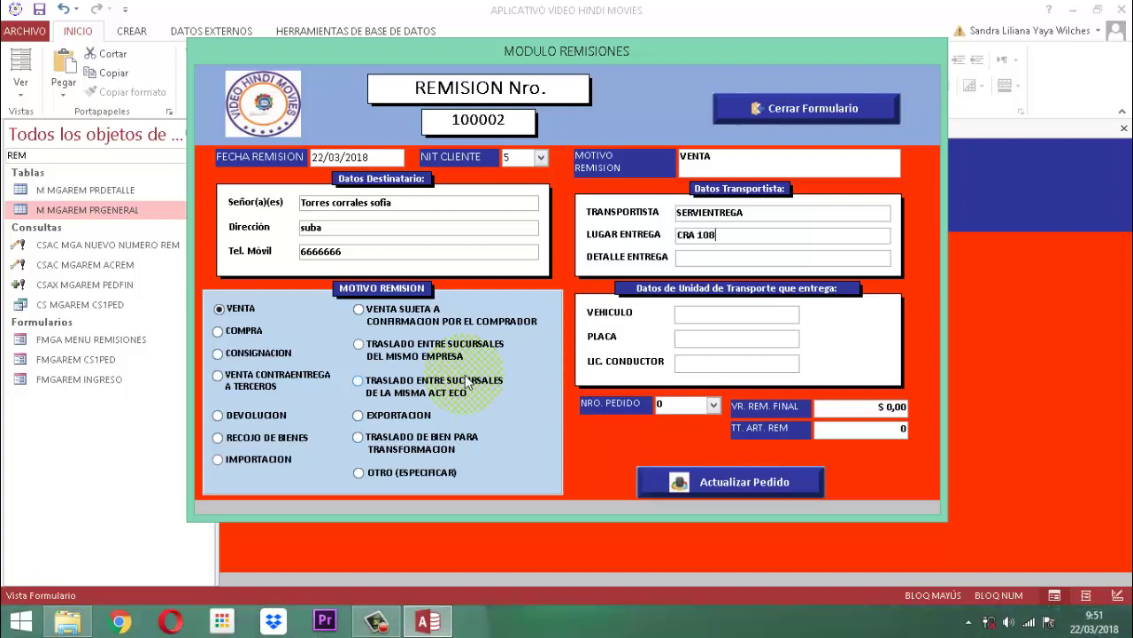
pyautogui.press('Tab')
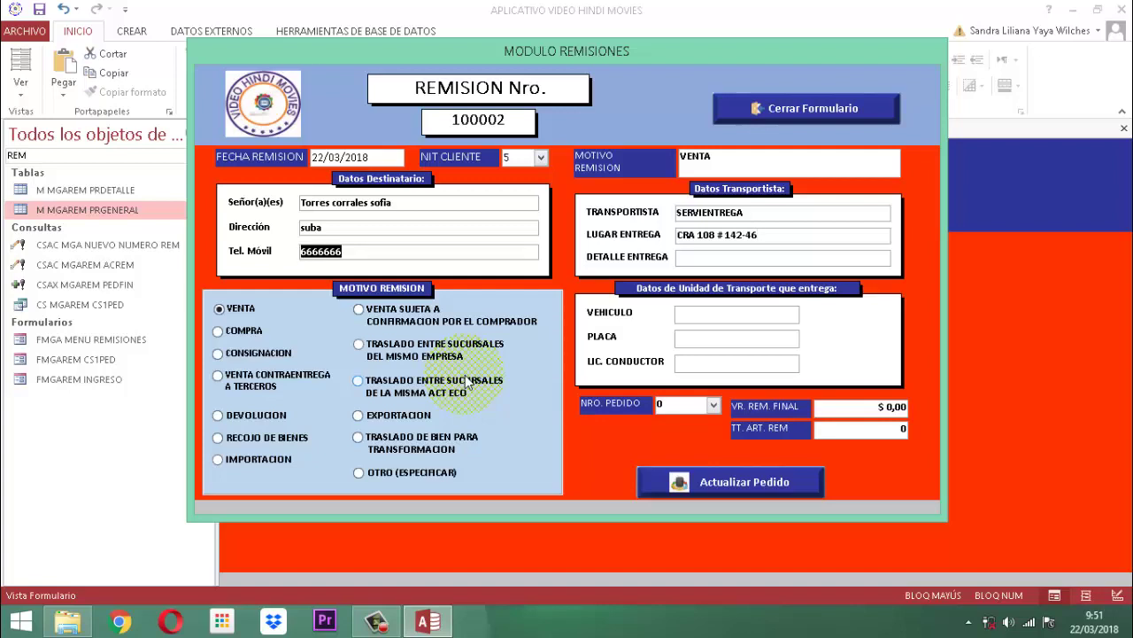
pyautogui.press('Tab')
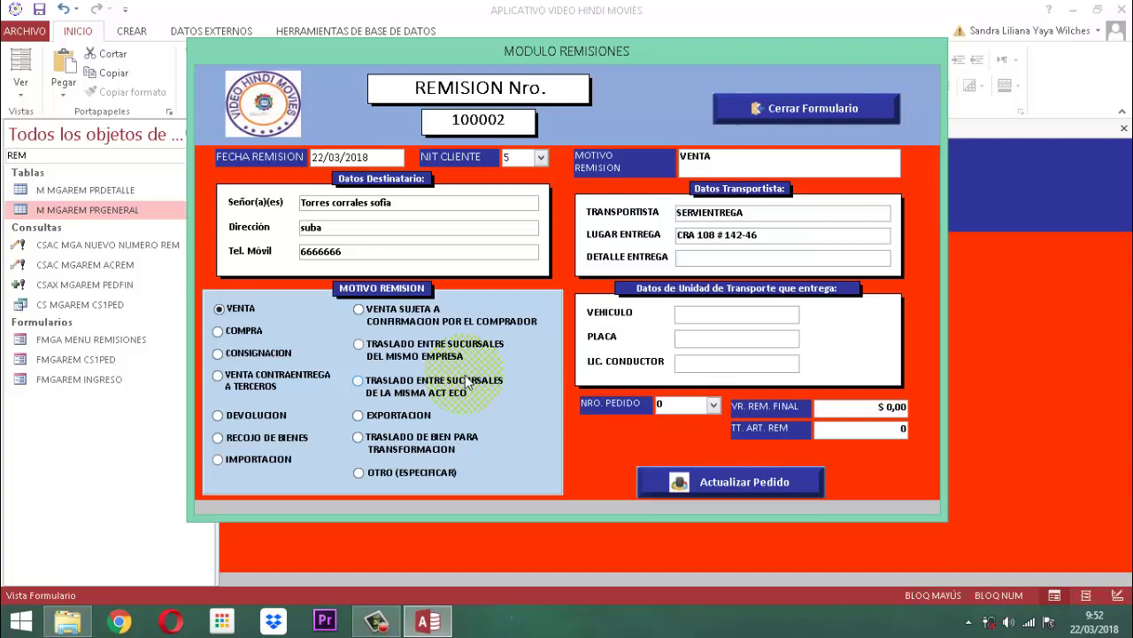
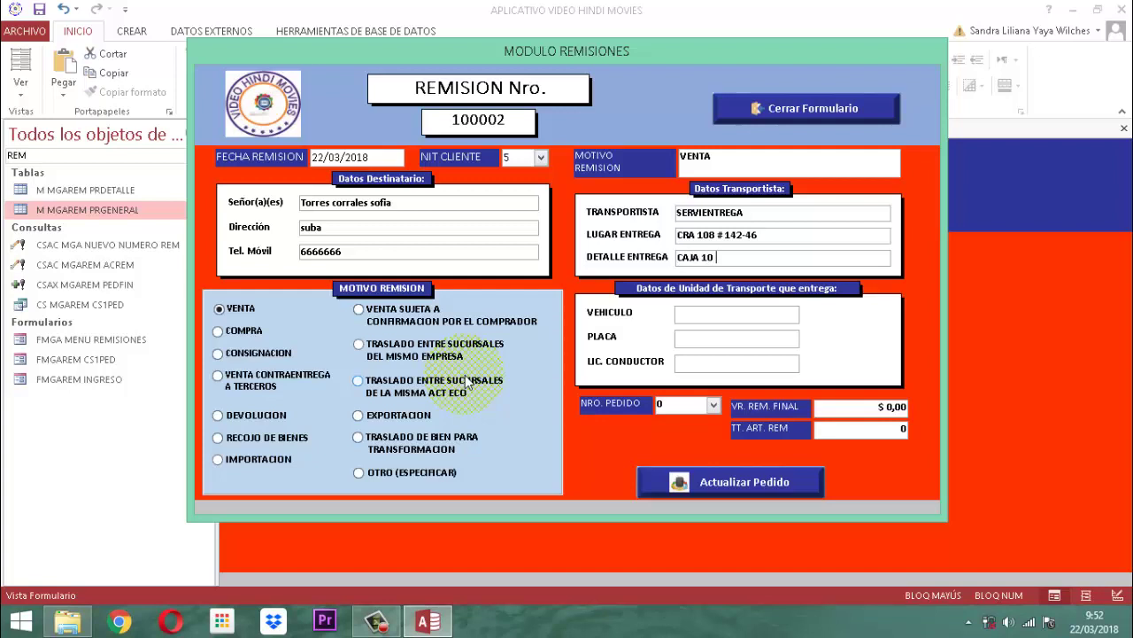
# Set the delivery detail to CAJA after trying longer quantity wording
pyautogui.press('BackSpace')
pyautogui.press('BackSpace')
pyautogui.press('BackSpace')
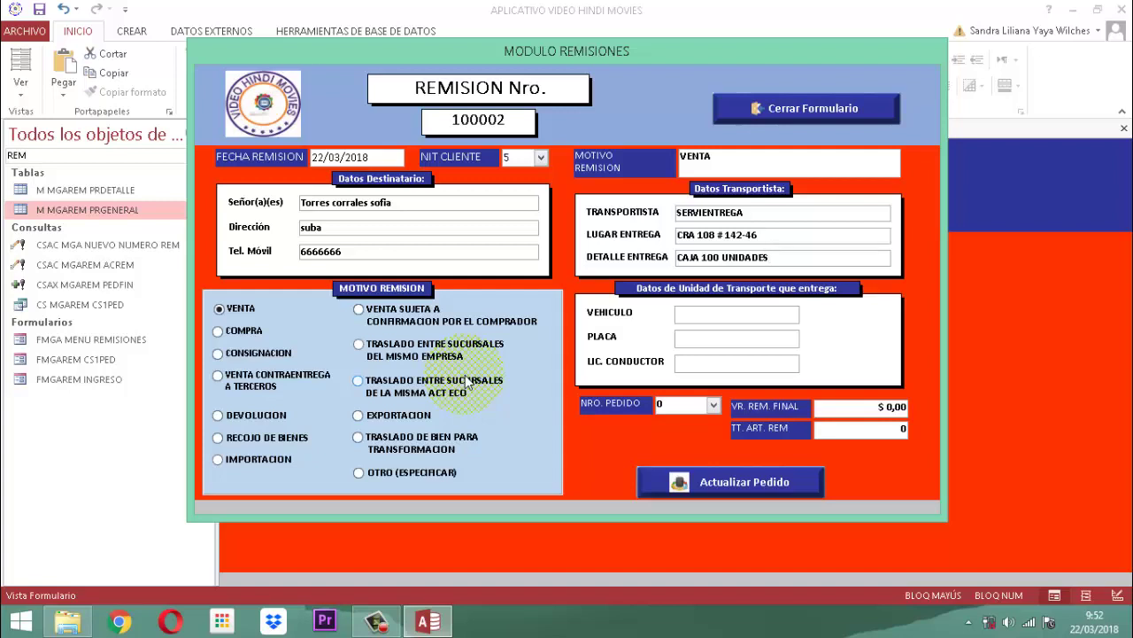
pyautogui.press('BackSpace')
pyautogui.press('BackSpace')
pyautogui.press('BackSpace')
pyautogui.press('BackSpace')
pyautogui.press('BackSpace')
pyautogui.press('BackSpace')
pyautogui.press('BackSpace')
pyautogui.press('BackSpace')
pyautogui.press('BackSpace')
pyautogui.press('BackSpace')
pyautogui.press('BackSpace')
pyautogui.press('BackSpace')
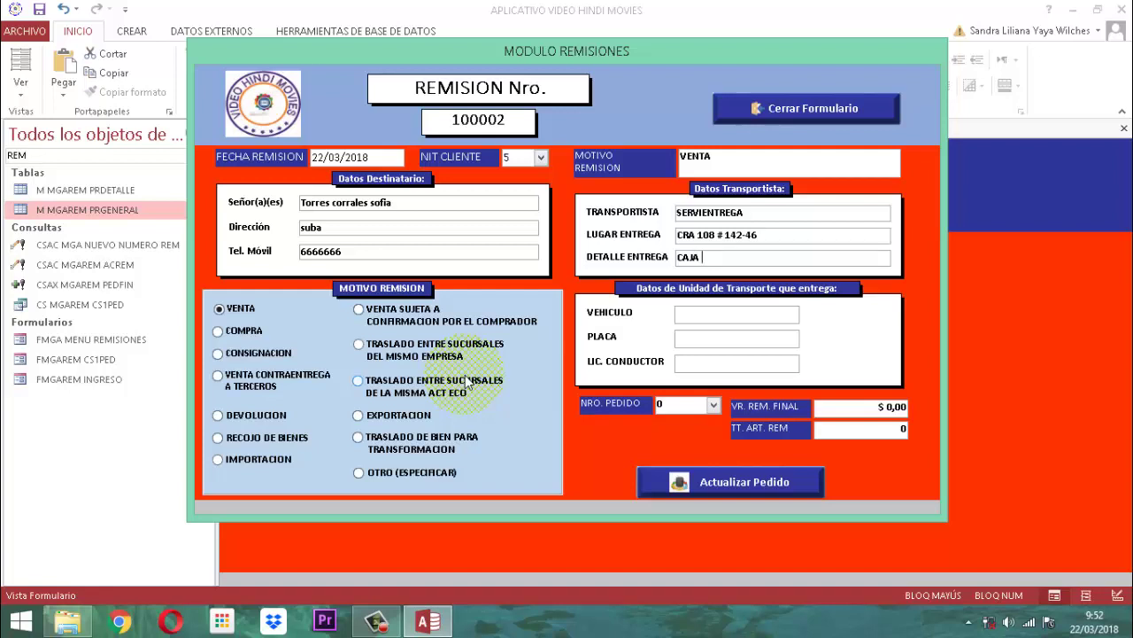
pyautogui.press('Tab')
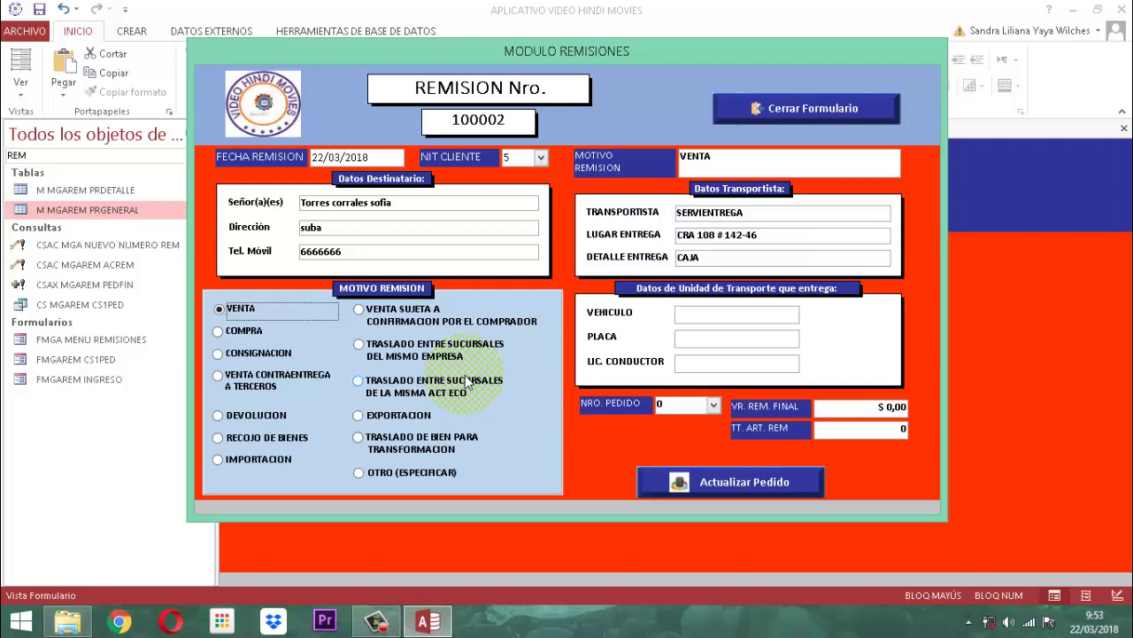
pyautogui.press('Tab')
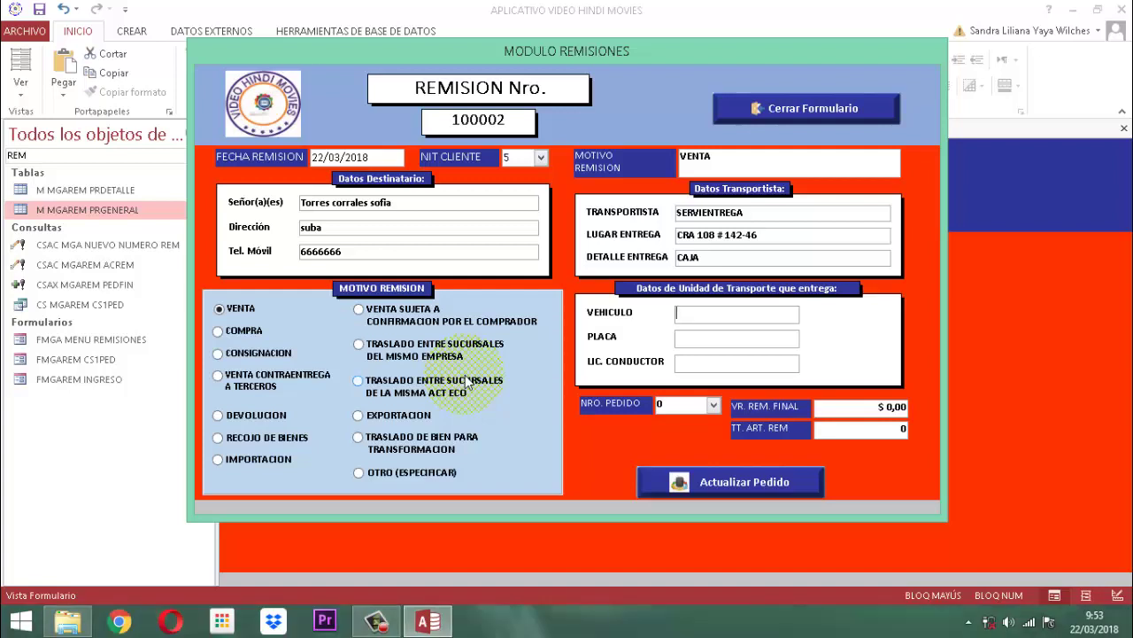
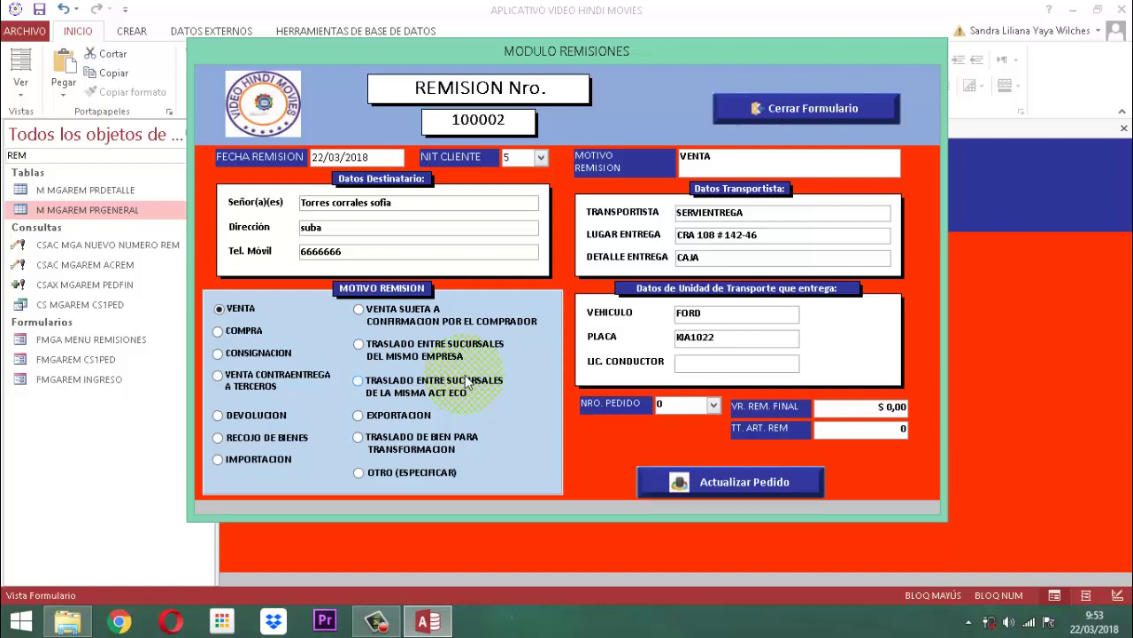
pyautogui.press('Tab')
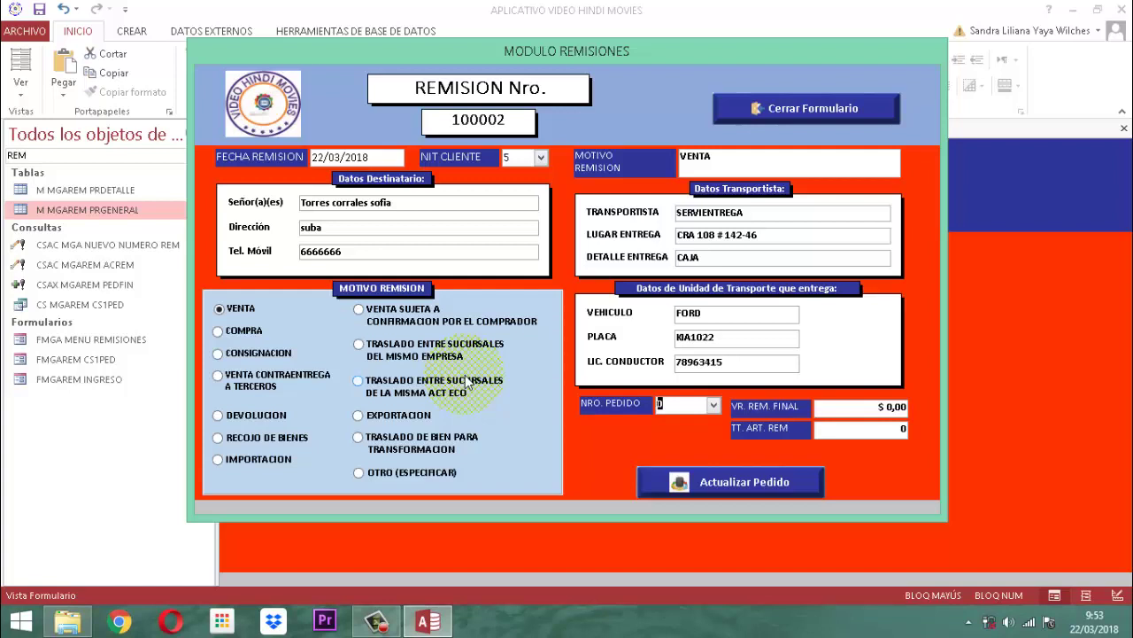
pyautogui.hotkey('alt', 'Down')
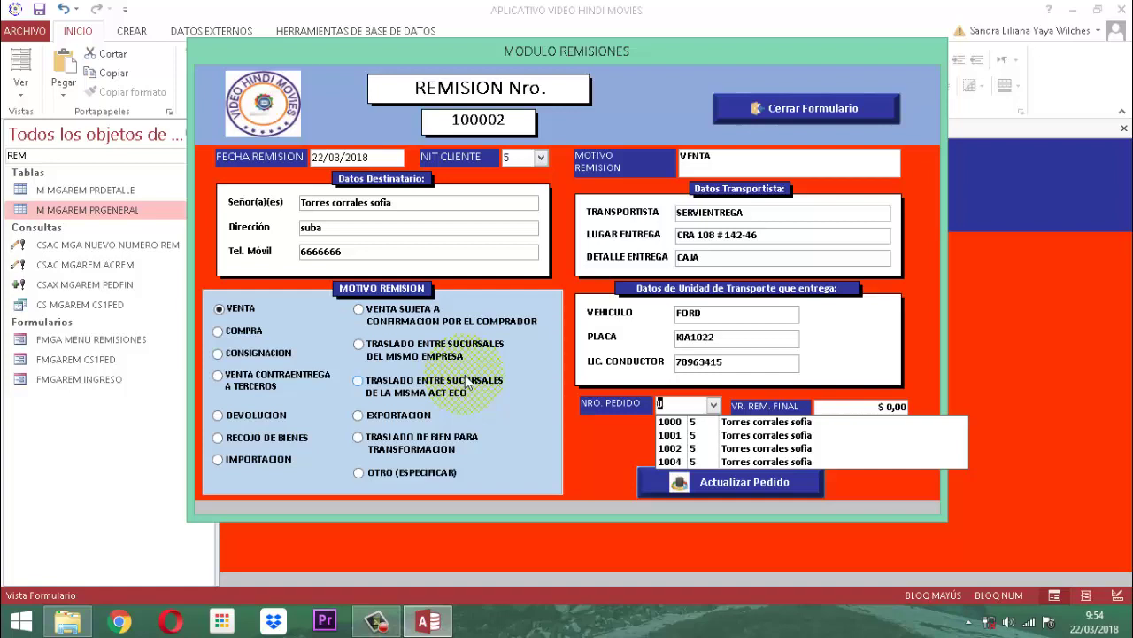
# Pick order 1004 to list its items, products 10013 and 10004
pyautogui.press('Down')
pyautogui.press('Down')
pyautogui.press('Down')
pyautogui.press('Down')
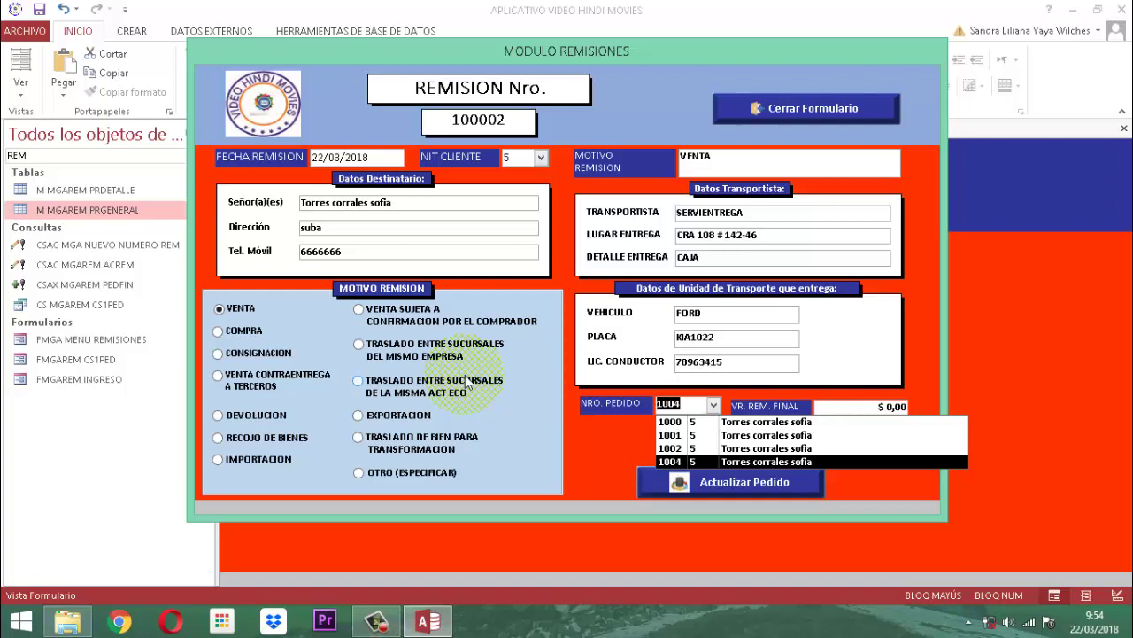
pyautogui.click(467, 381)
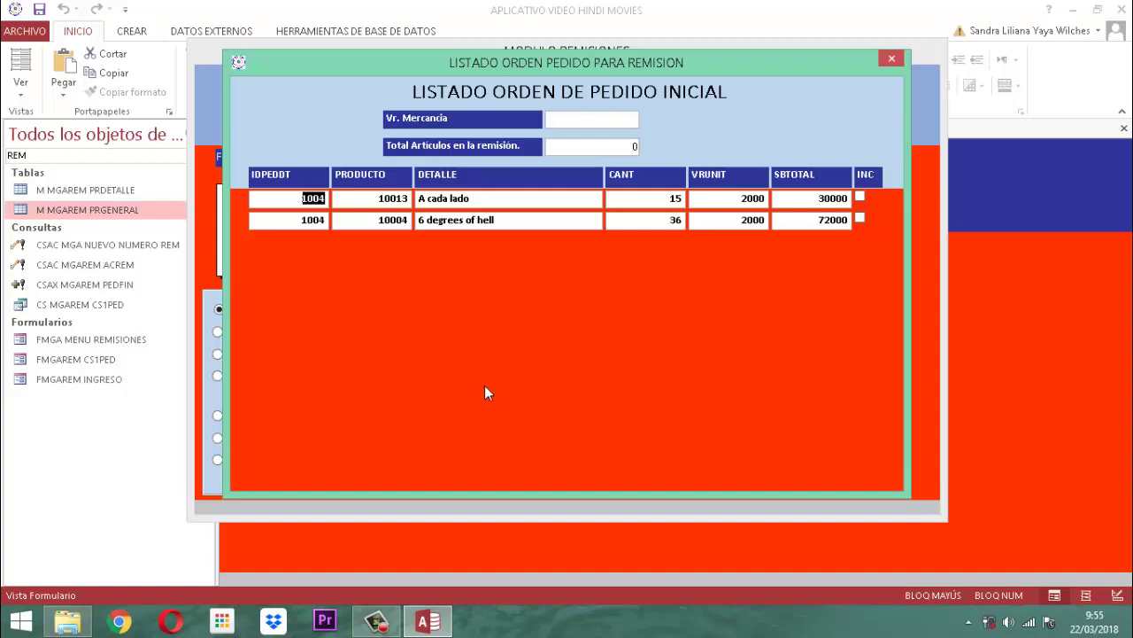
# Include only the A cada lado item ($ 30.000, 1 article) and close the item list
pyautogui.click(860, 197)
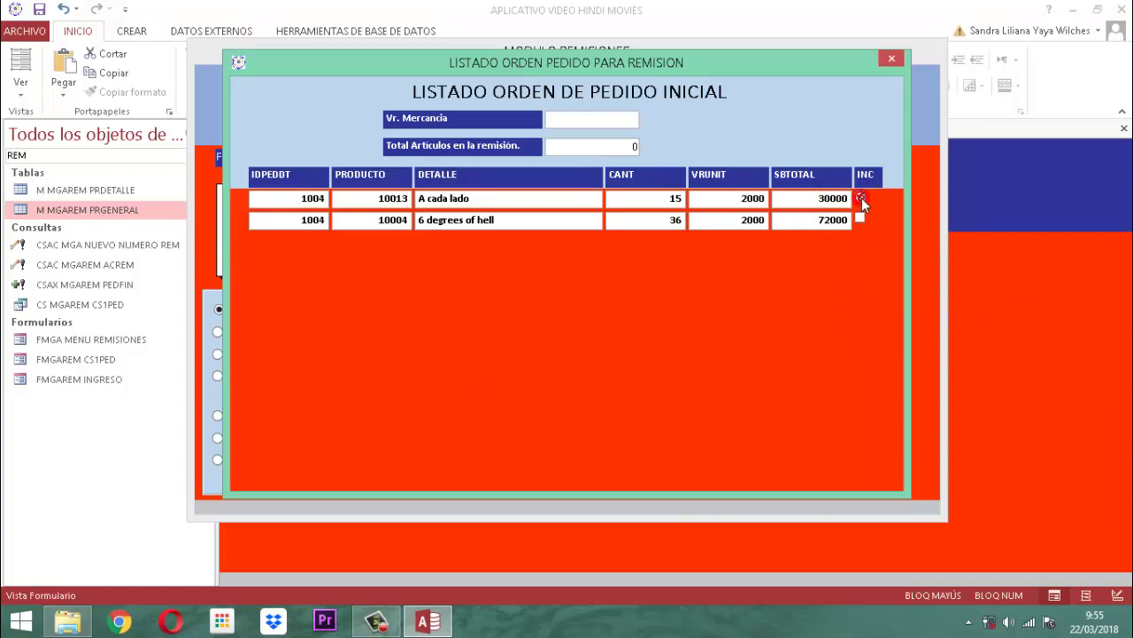
pyautogui.click(861, 198)
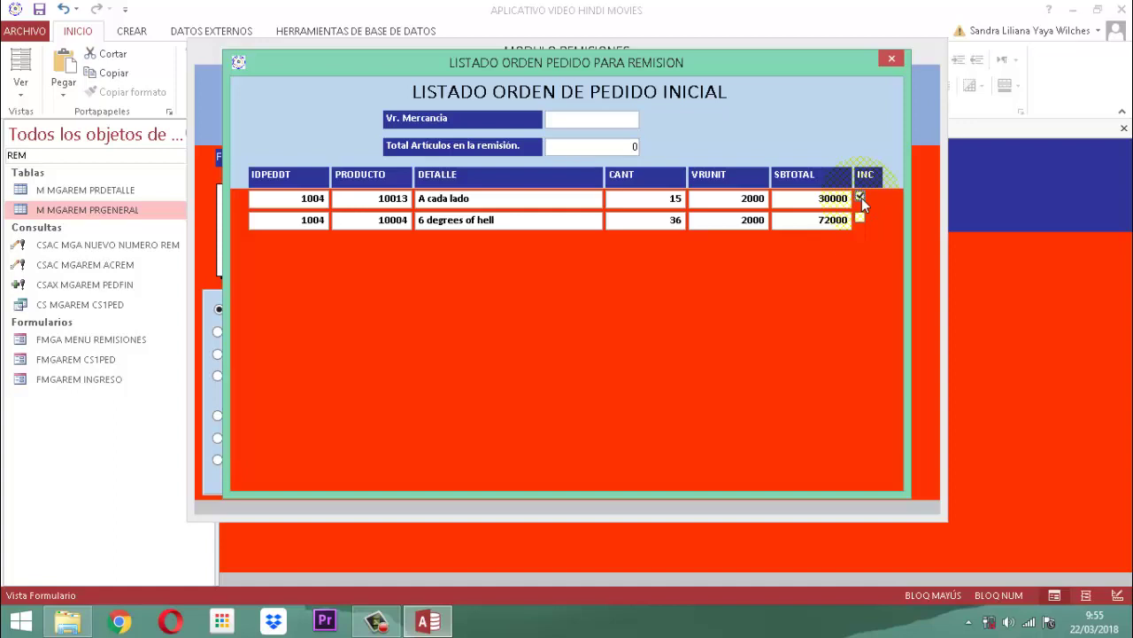
pyautogui.click(578, 129)
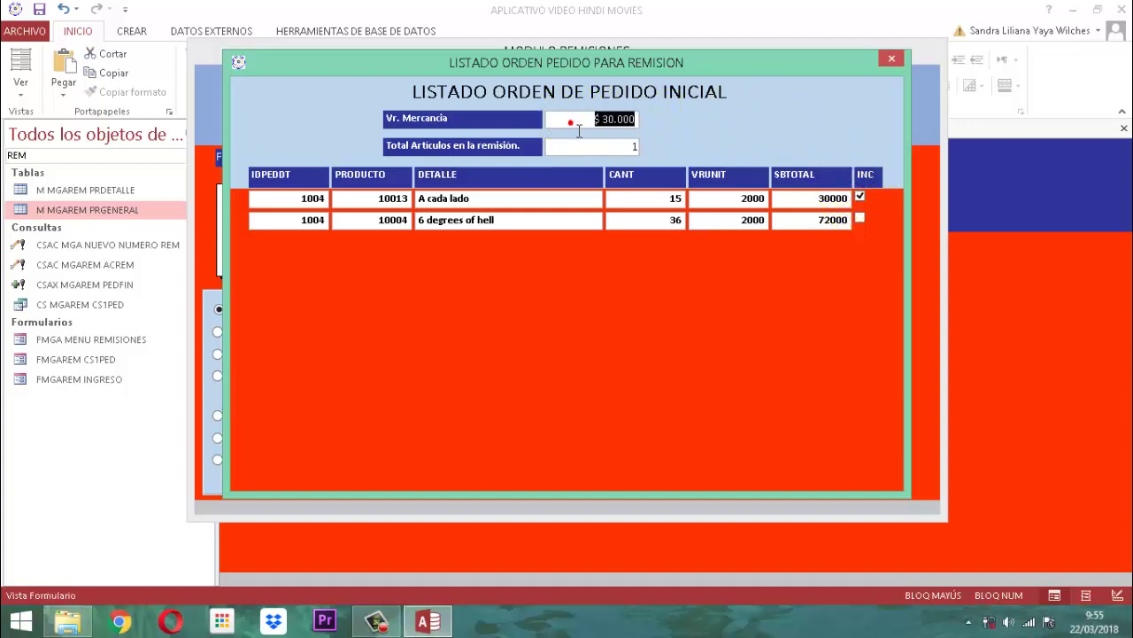
pyautogui.click(576, 146)
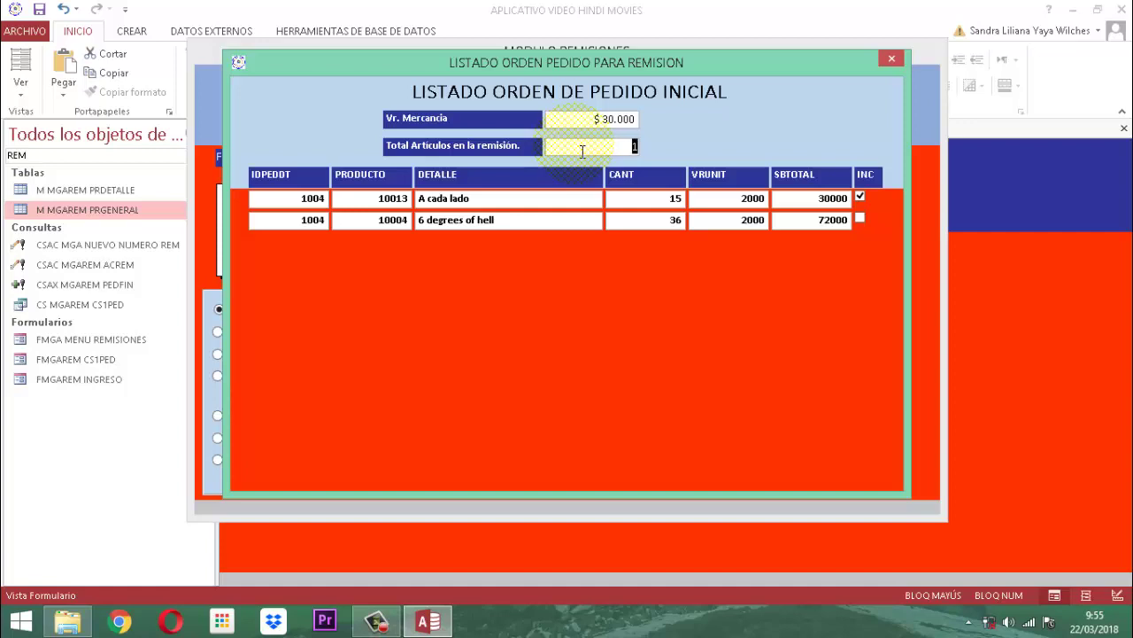
pyautogui.click(894, 59)
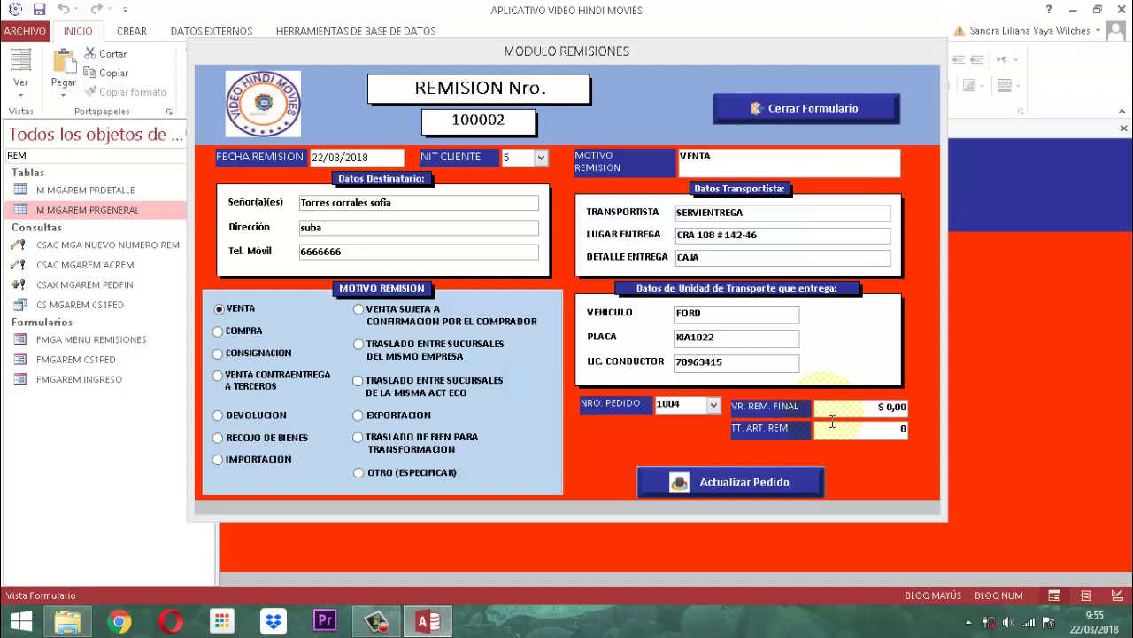
# Refresh final value to $ 30.000,00 with 1 article, update the order, and close the form
pyautogui.click(832, 413)
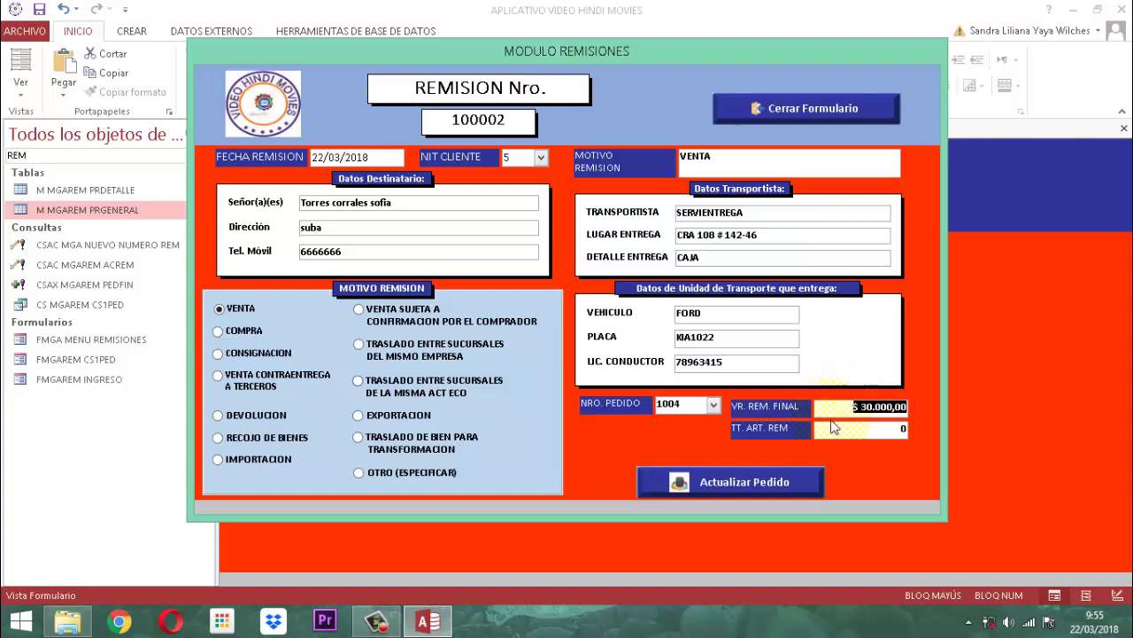
pyautogui.click(832, 427)
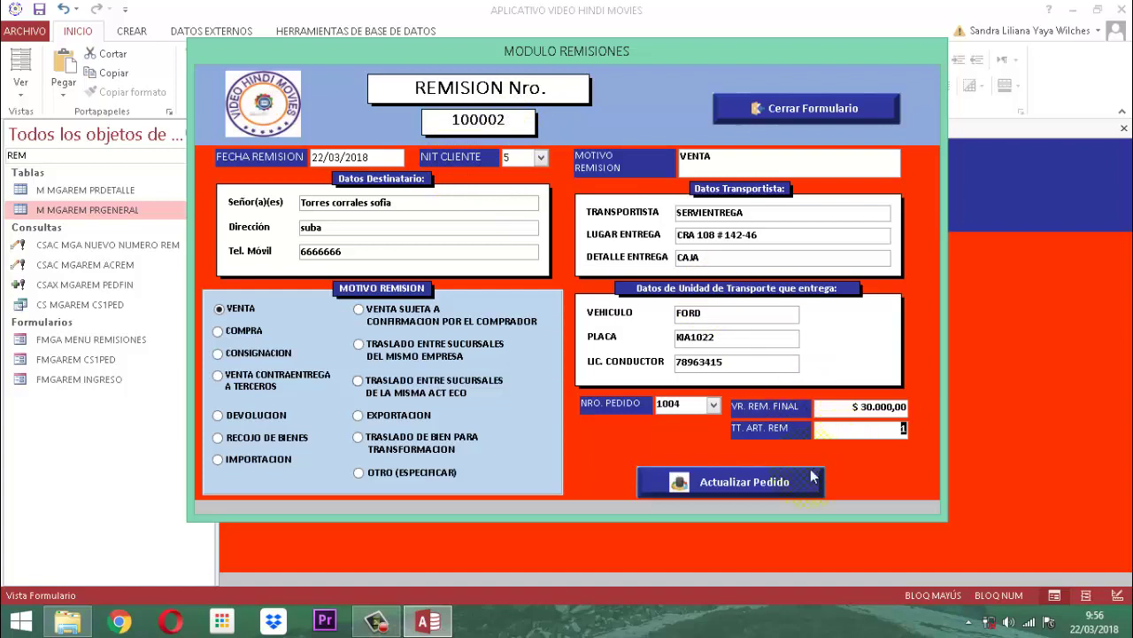
pyautogui.click(764, 492)
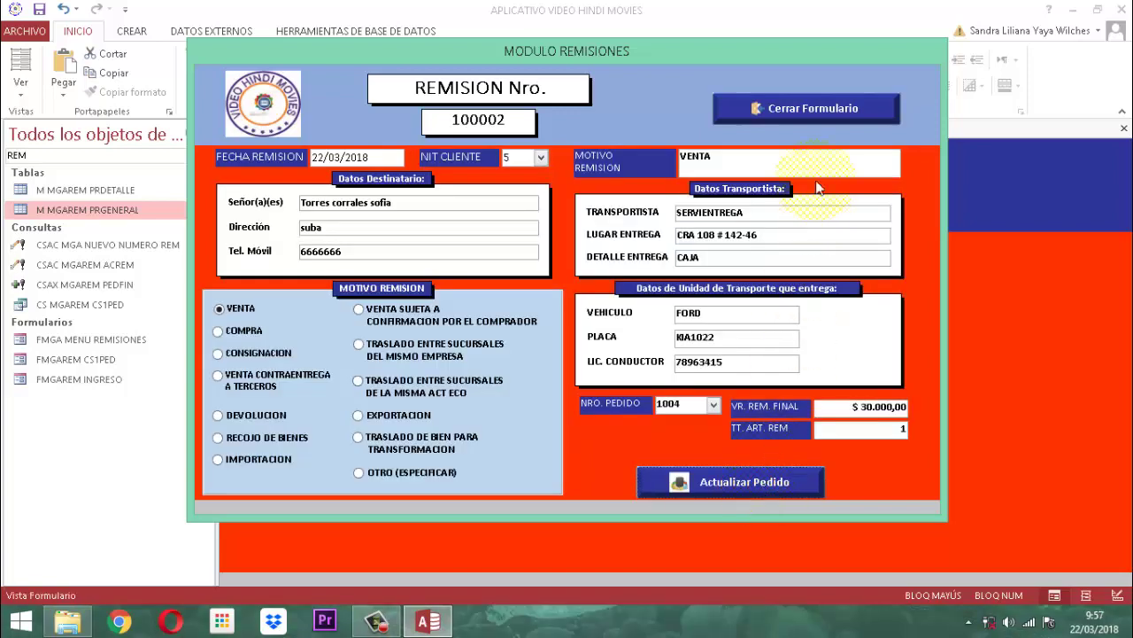
pyautogui.click(792, 108)
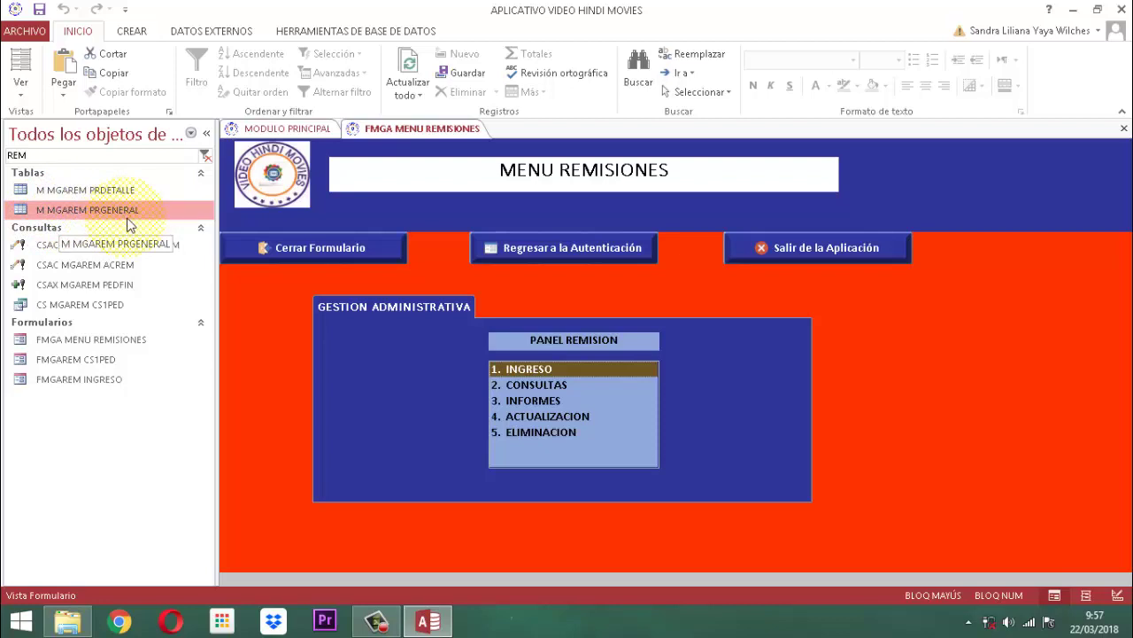
pyautogui.doubleClick(129, 212)
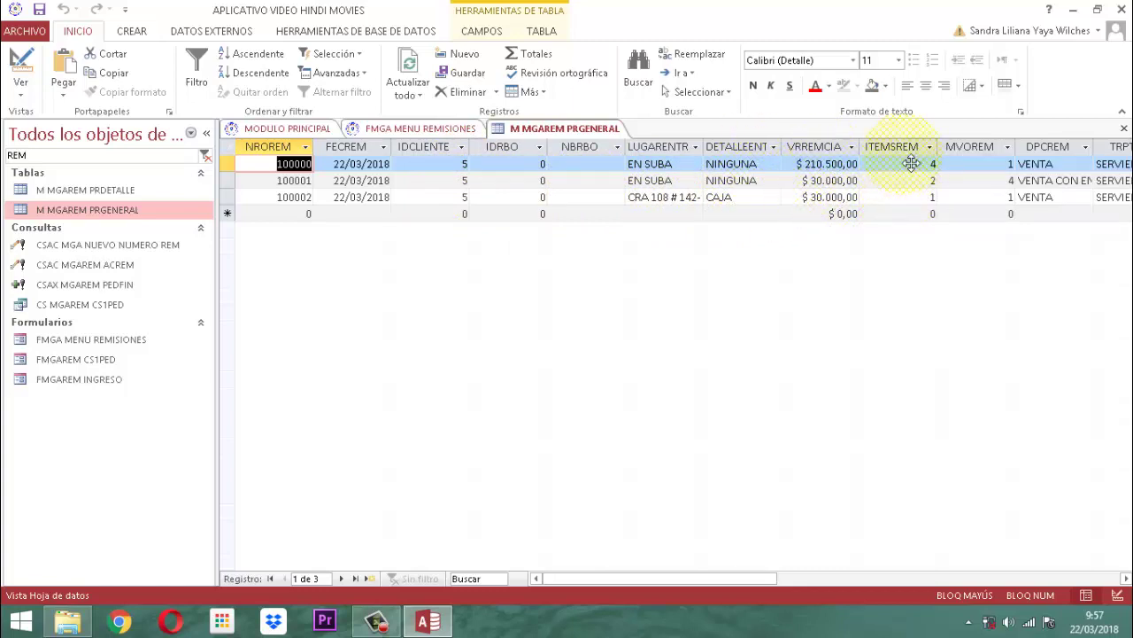
pyautogui.click(1125, 579)
pyautogui.click(1126, 578)
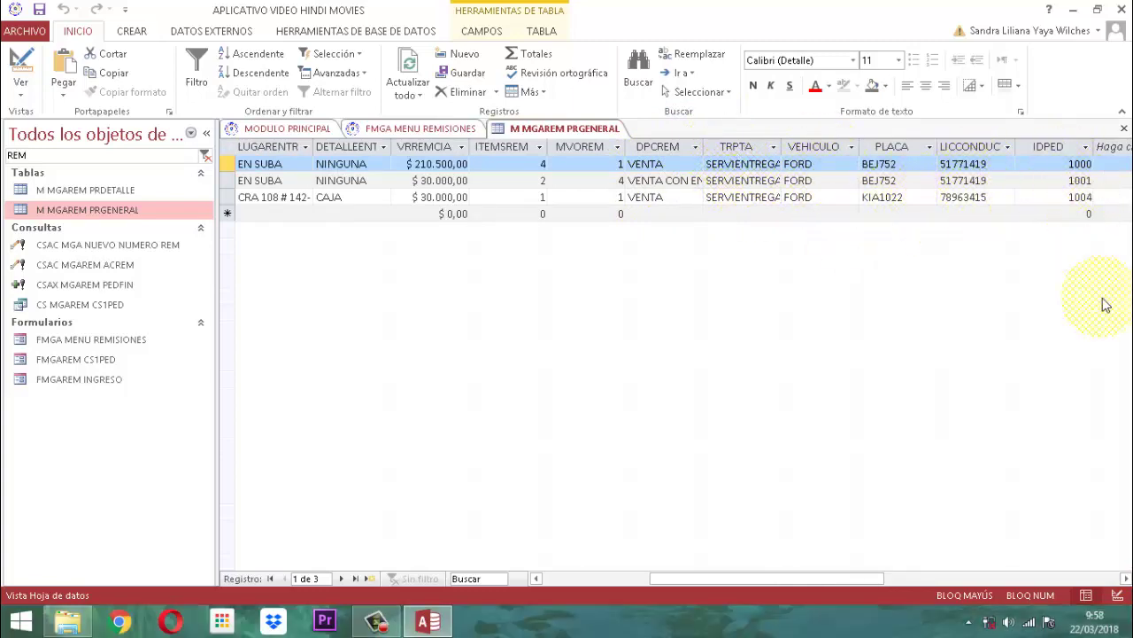
pyautogui.click(1126, 578)
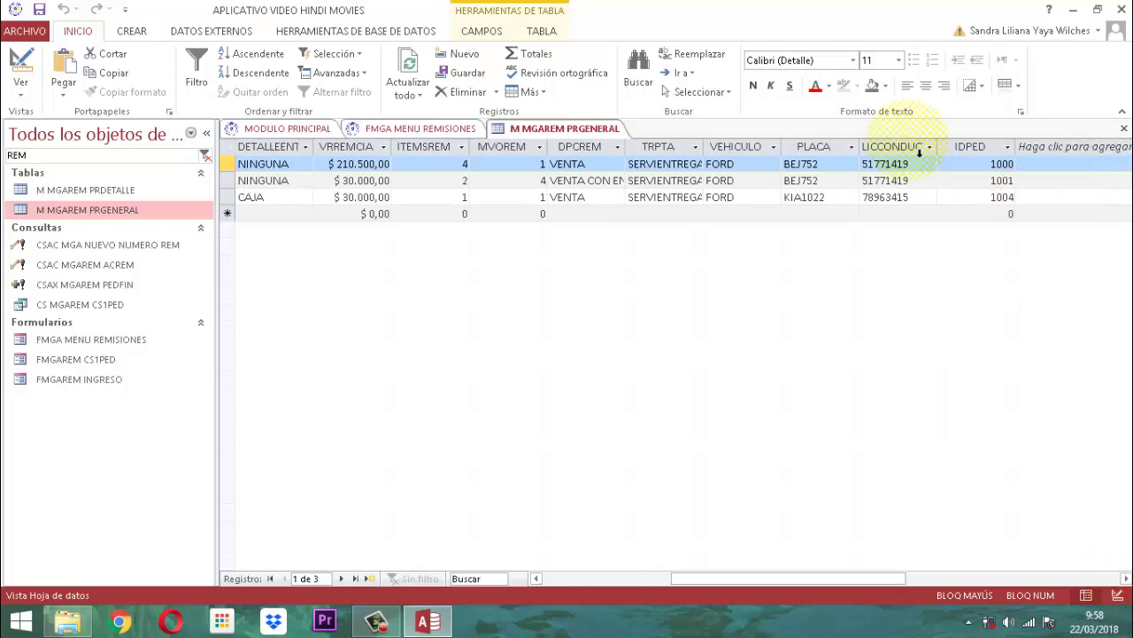
pyautogui.rightClick(535, 139)
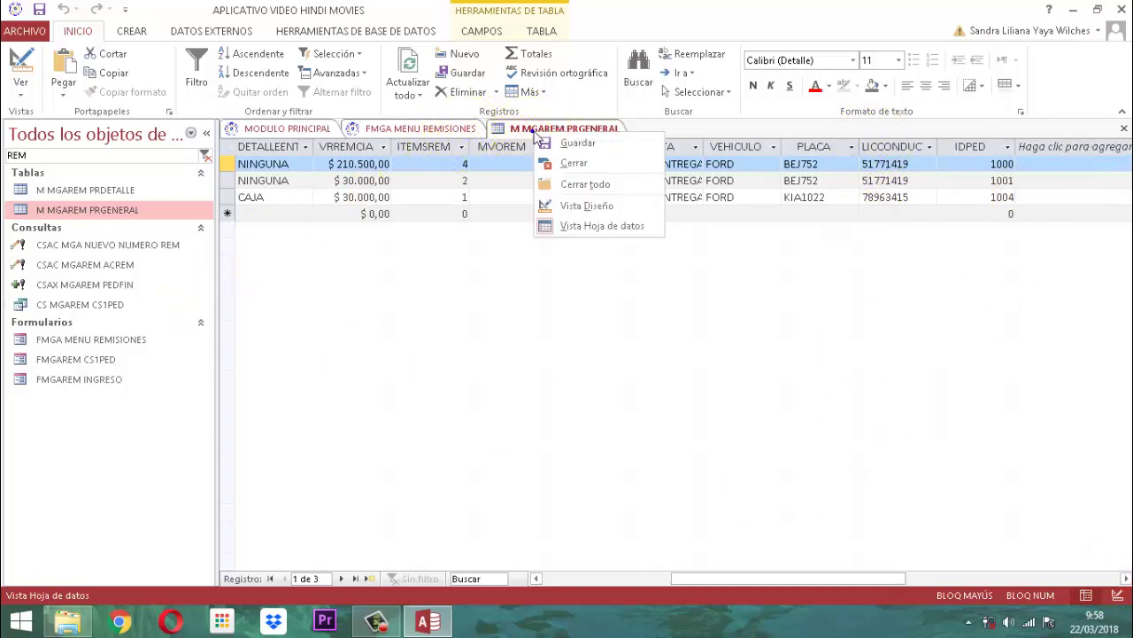
pyautogui.click(567, 162)
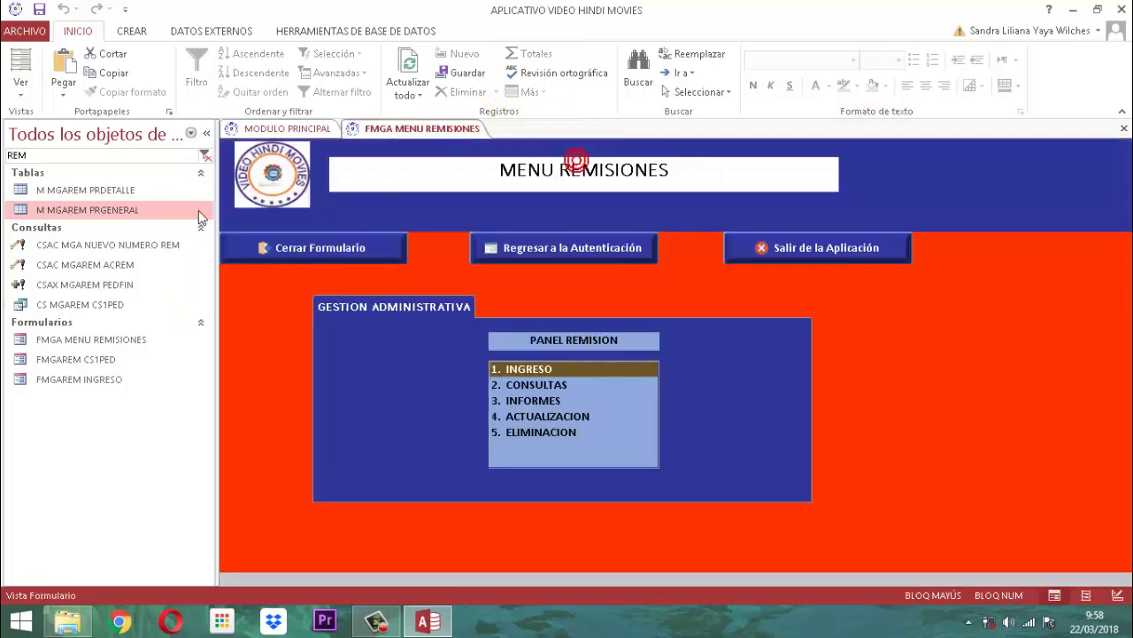
# Open the M MGAREM PRDETALLE table to check the remission 100002 line, then close it
pyautogui.doubleClick(95, 189)
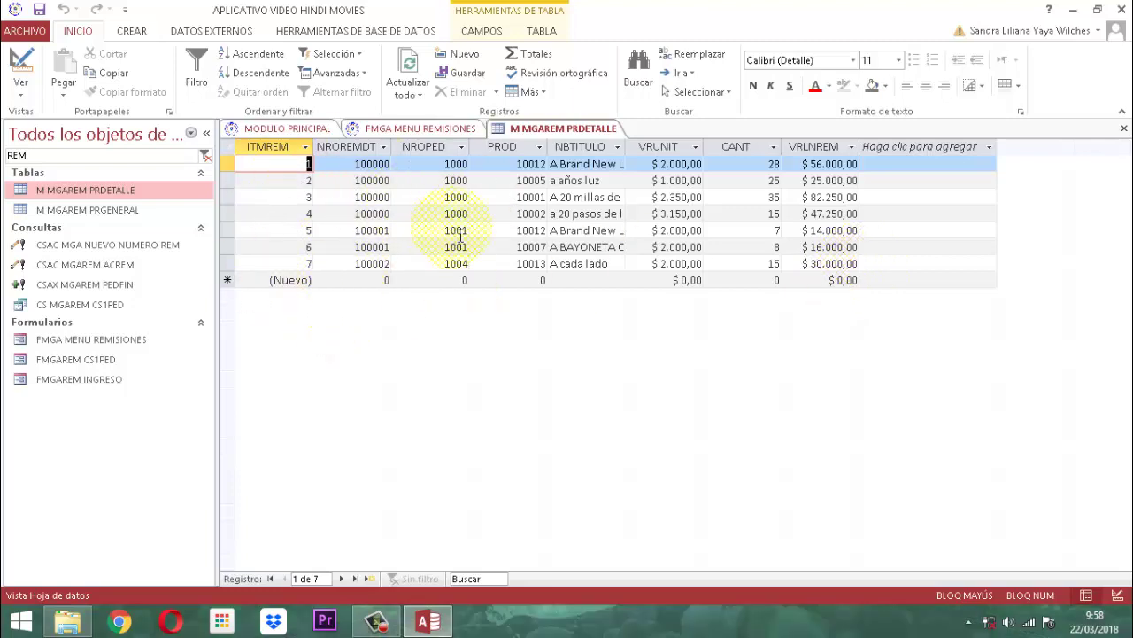
pyautogui.rightClick(558, 124)
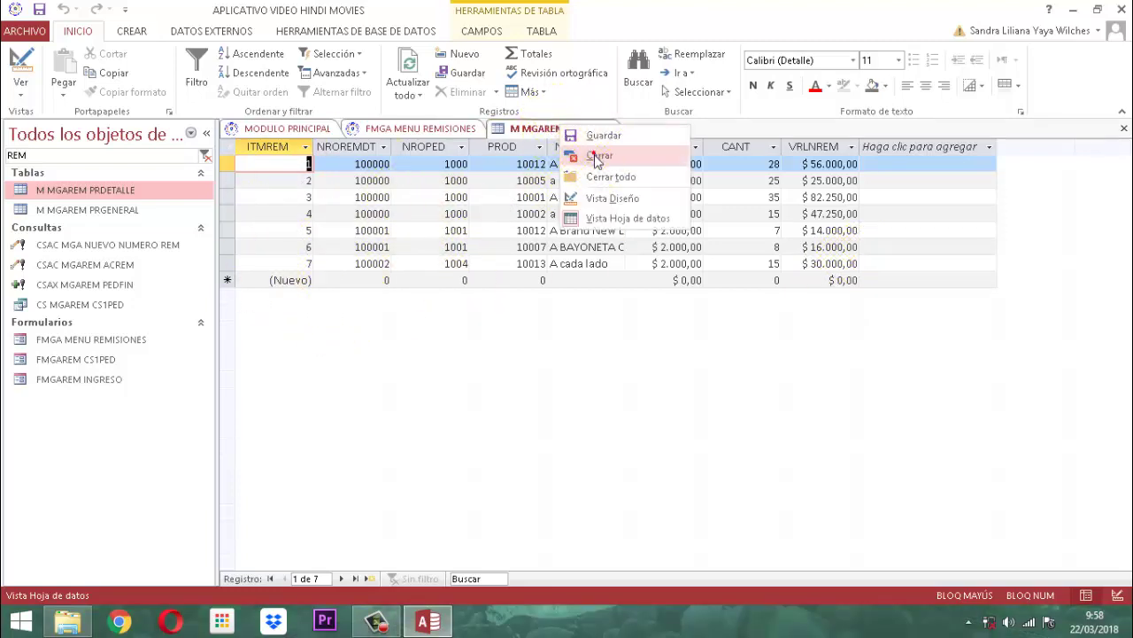
pyautogui.click(597, 155)
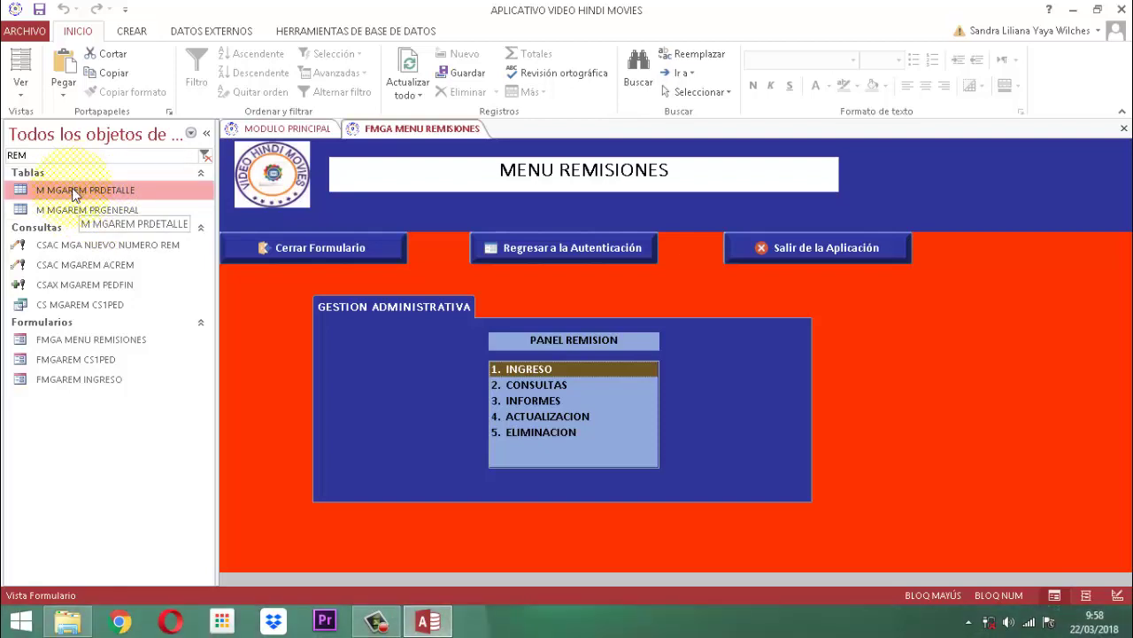
# Review M MGAREM PRDETALLE's field names and data types in Design View, then close it
pyautogui.rightClick(74, 195)
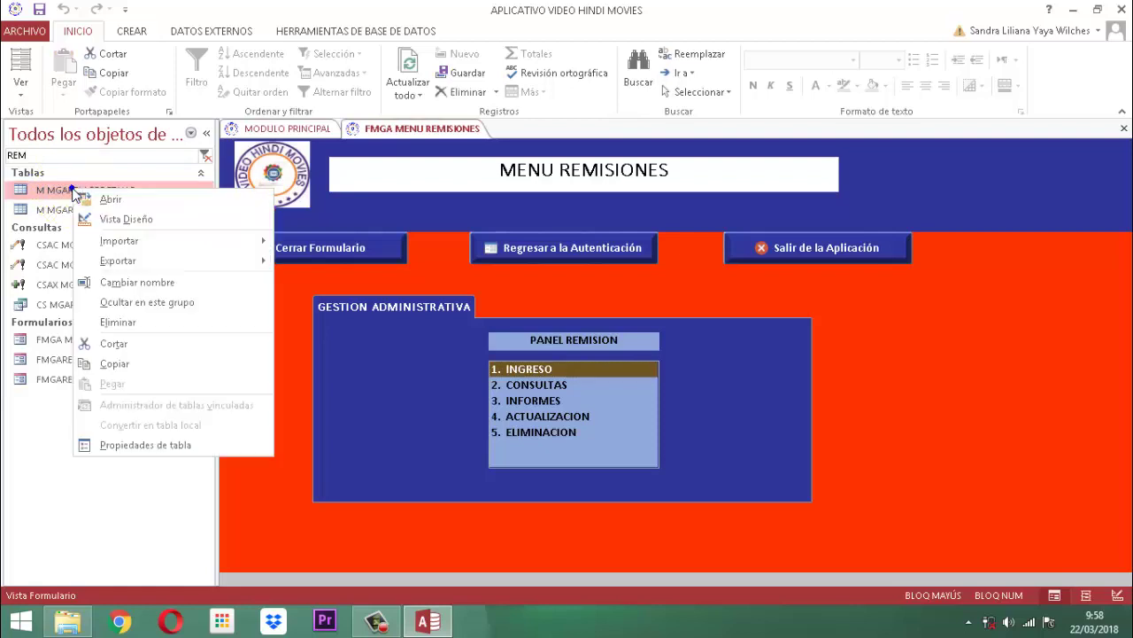
pyautogui.click(137, 221)
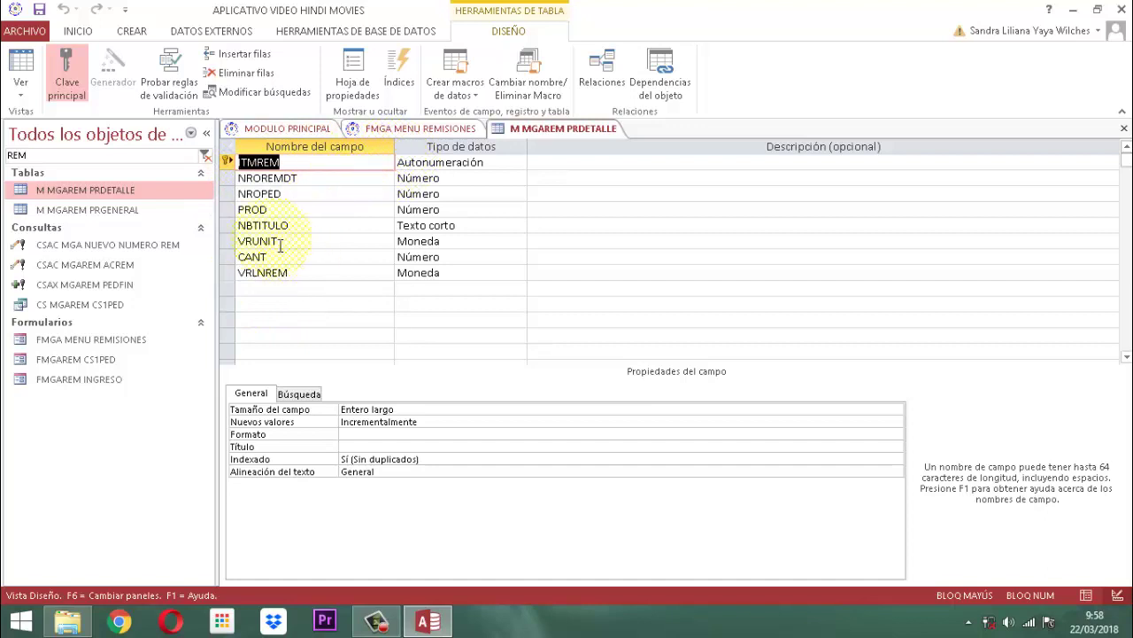
pyautogui.rightClick(540, 132)
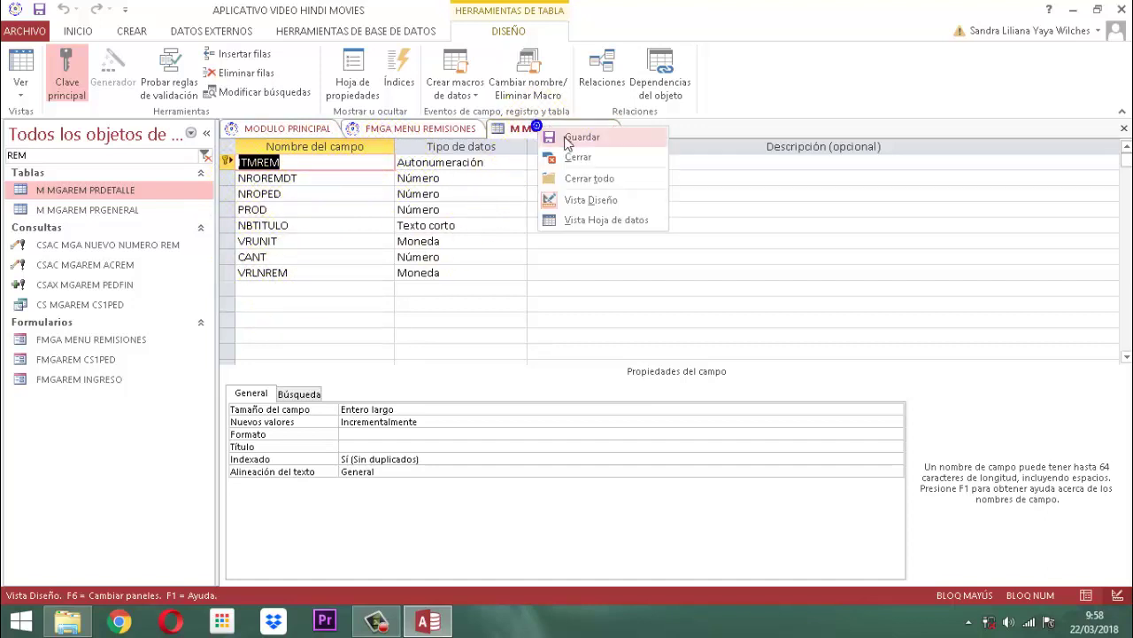
pyautogui.click(560, 159)
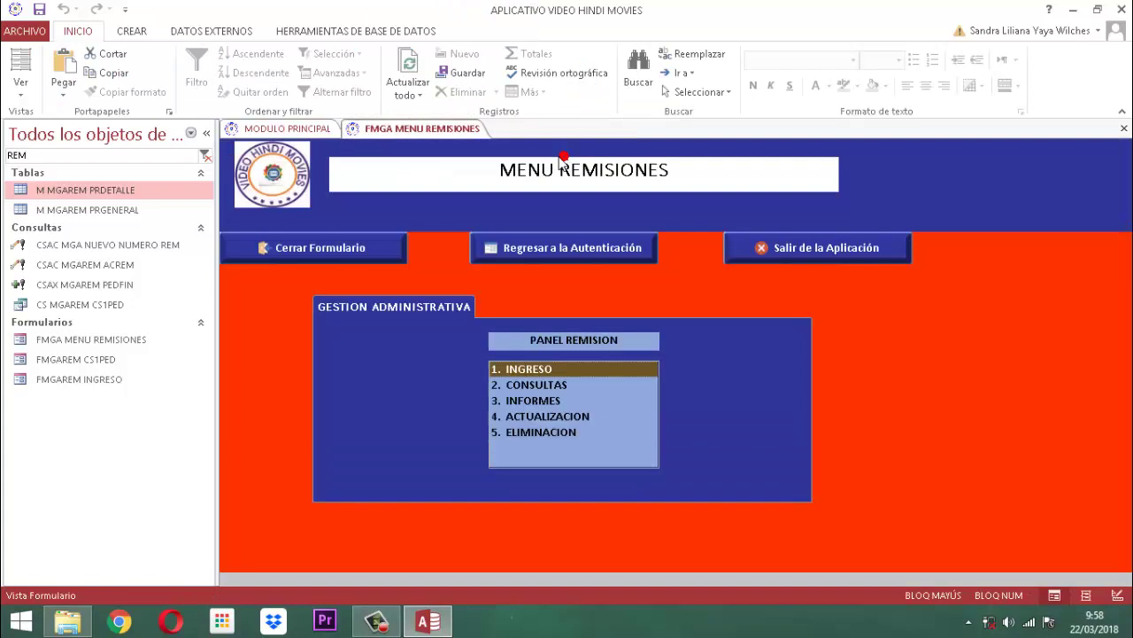
# Open M MGAREM PRGENERAL in Design View and scroll through its fields, NROREM to IDPED
pyautogui.rightClick(53, 212)
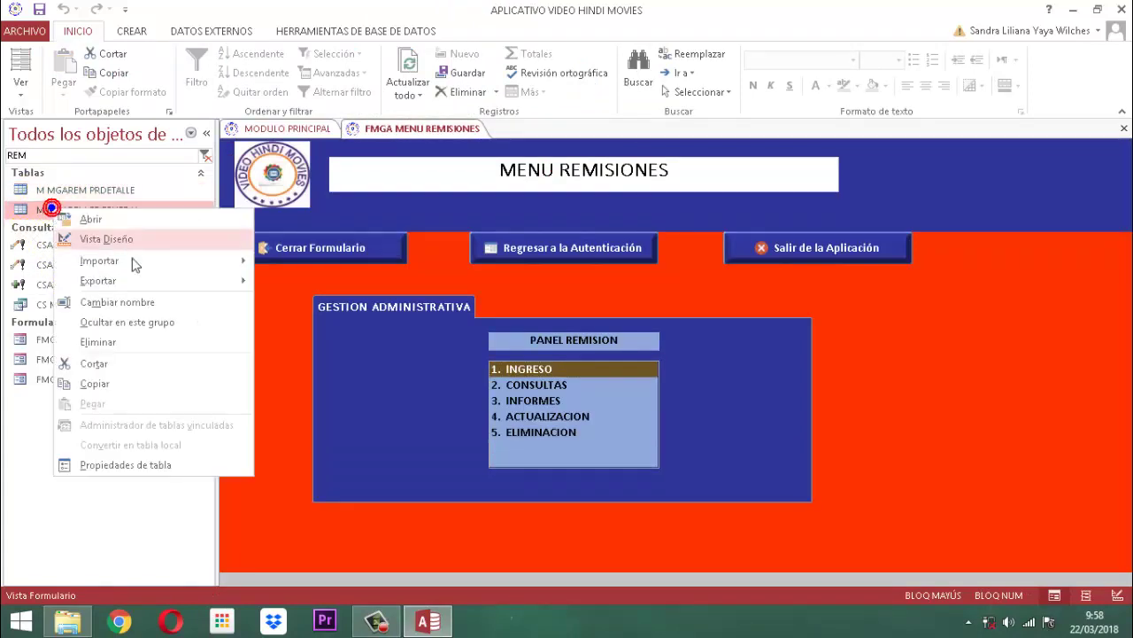
pyautogui.click(115, 237)
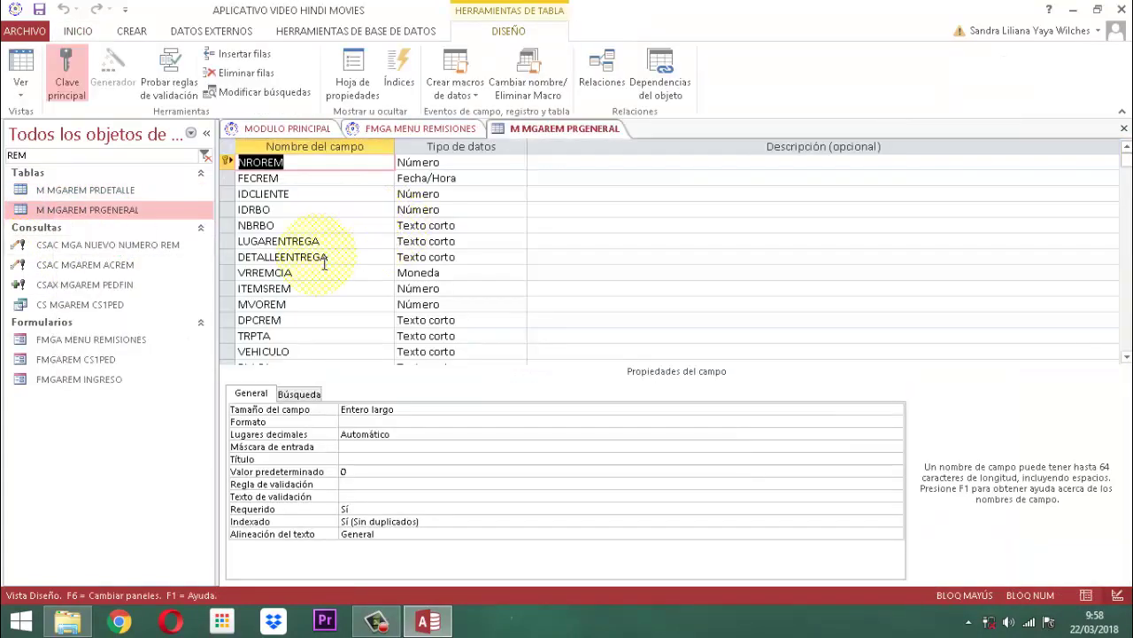
pyautogui.scroll(-2, 270, 325)
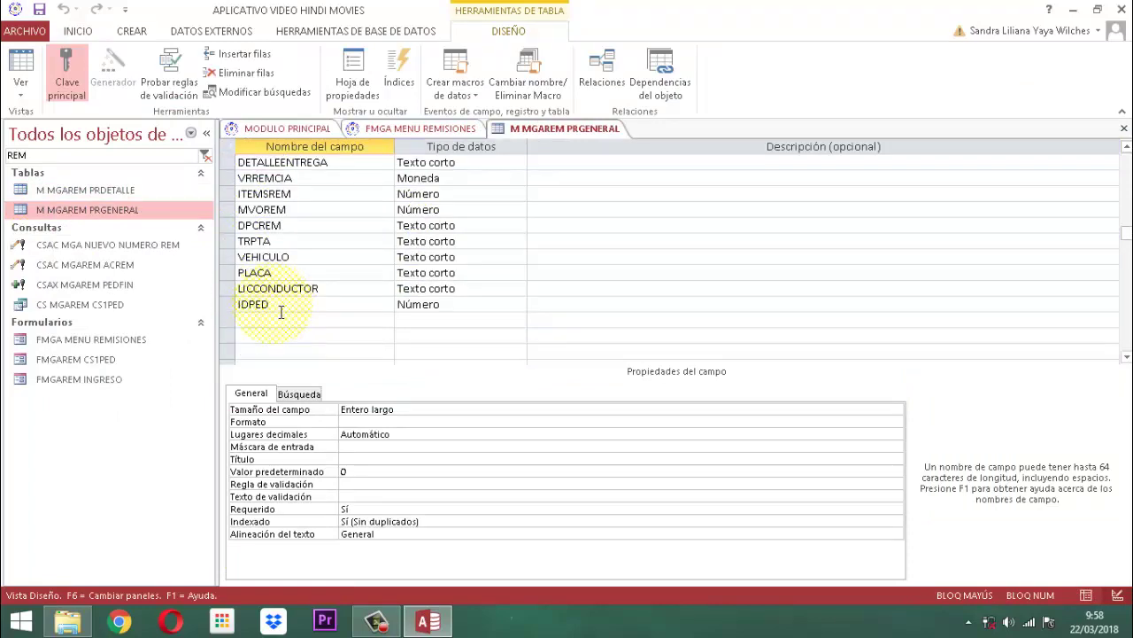
pyautogui.scroll(2, 301, 288)
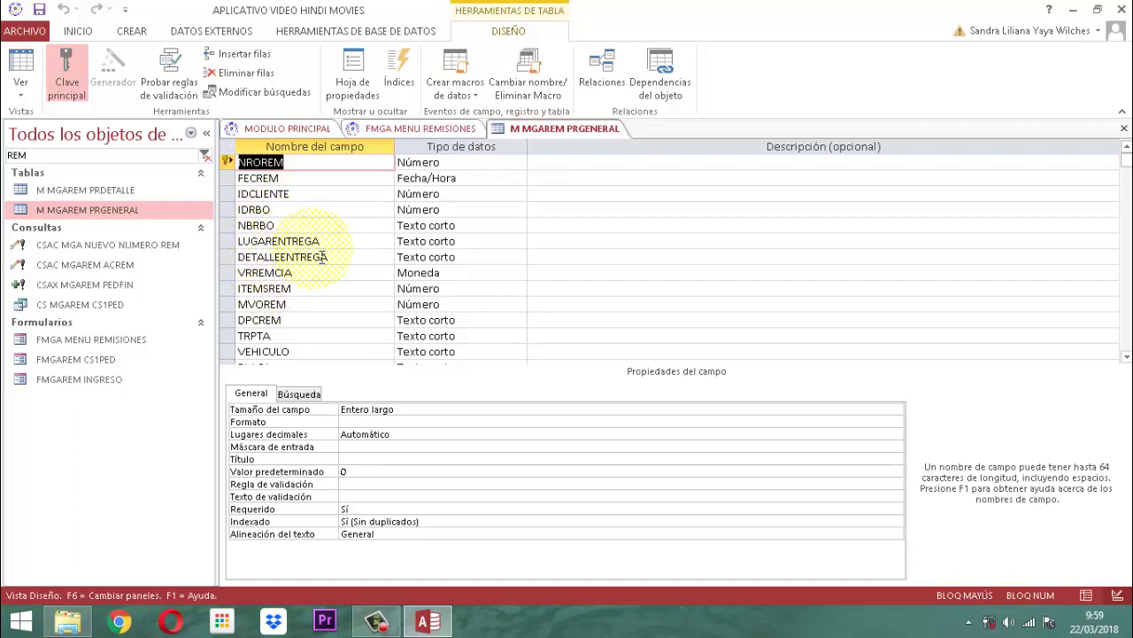
pyautogui.scroll(-2, 329, 290)
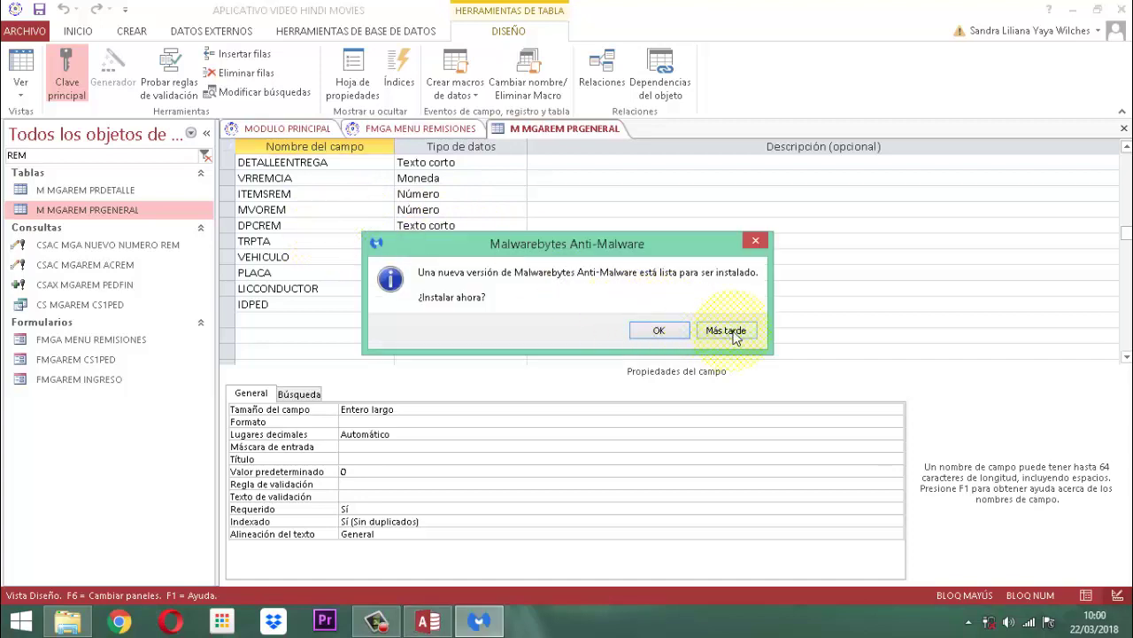
# Postpone the Malwarebytes update with 'Más tarde'
pyautogui.click(729, 331)
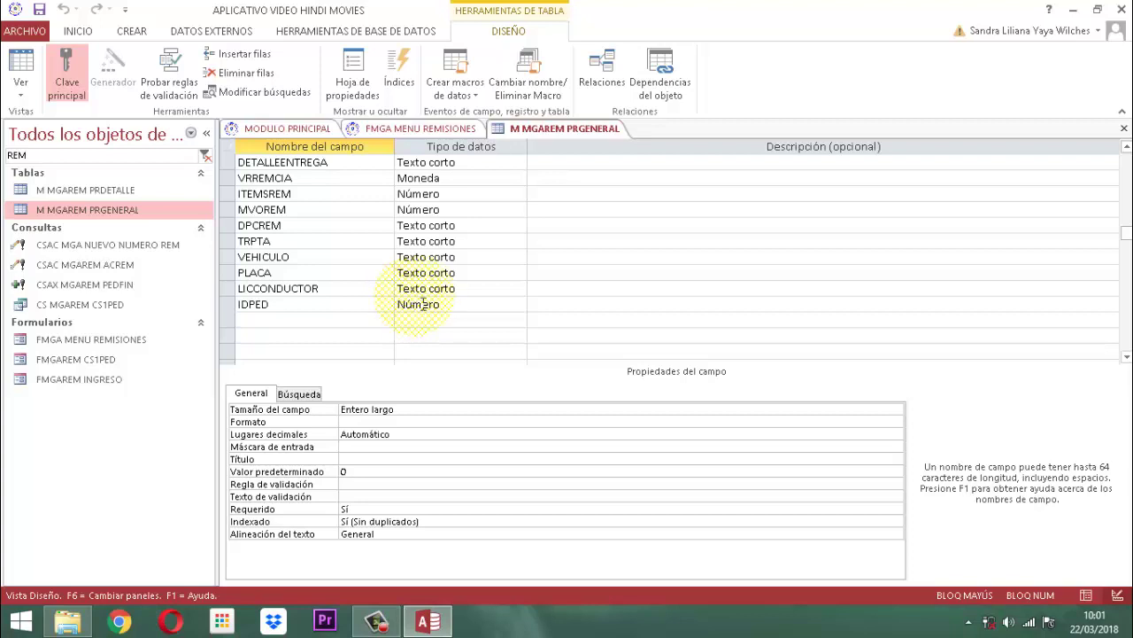
# Close the PRGENERAL design, then review and close the CSAC MGA NUEVO NUMERO REM query design
pyautogui.rightClick(568, 129)
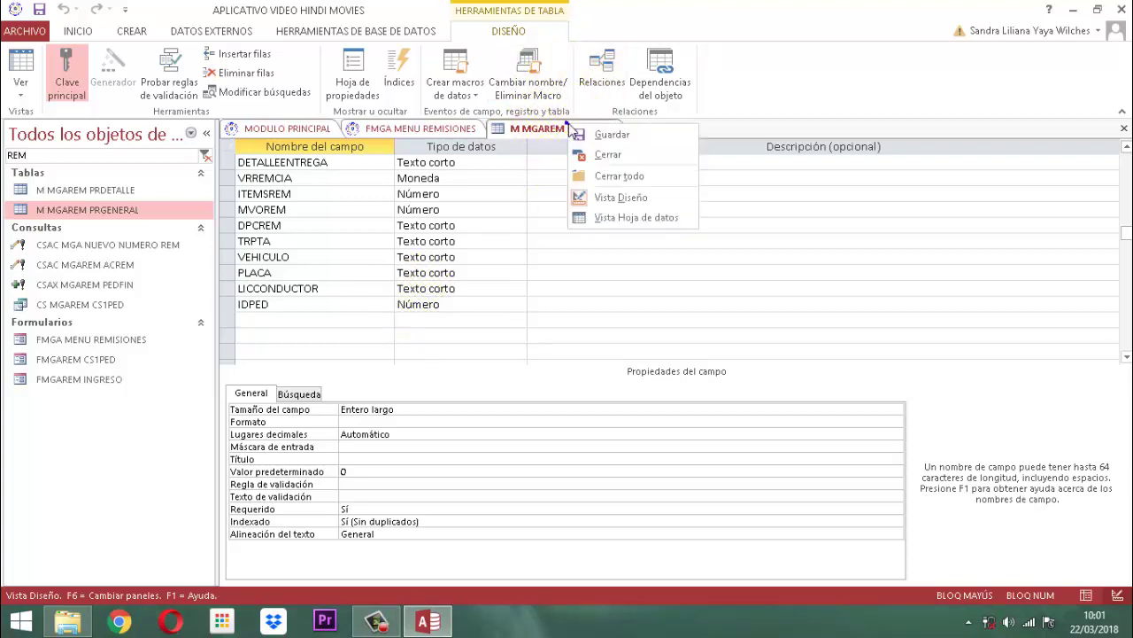
pyautogui.click(605, 155)
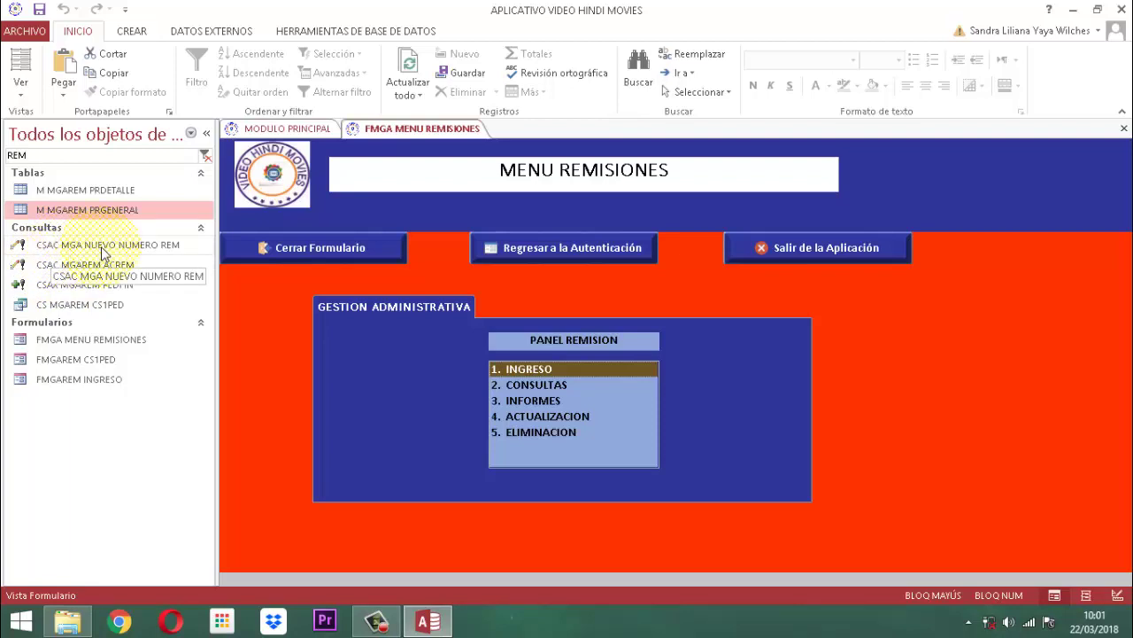
pyautogui.click(102, 252)
pyautogui.rightClick(100, 247)
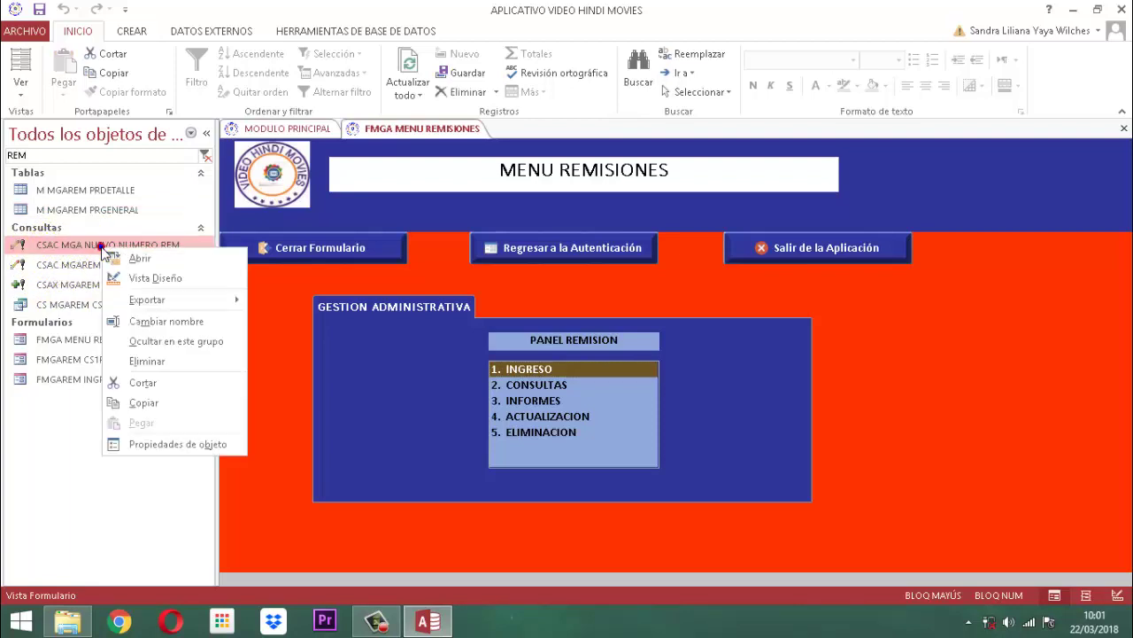
pyautogui.click(144, 282)
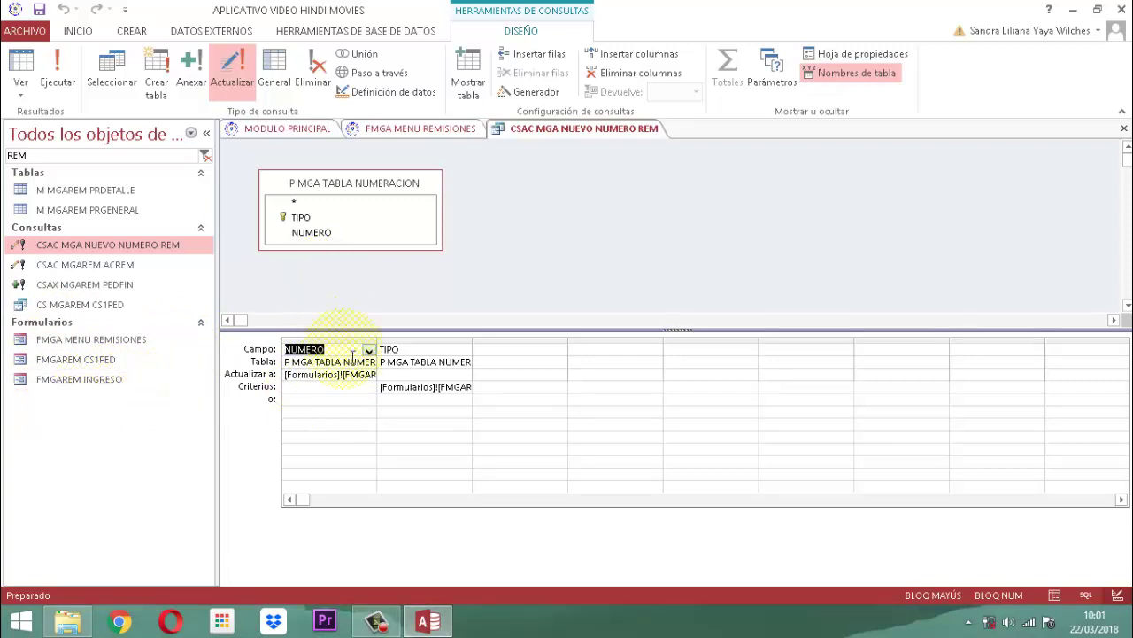
pyautogui.rightClick(539, 127)
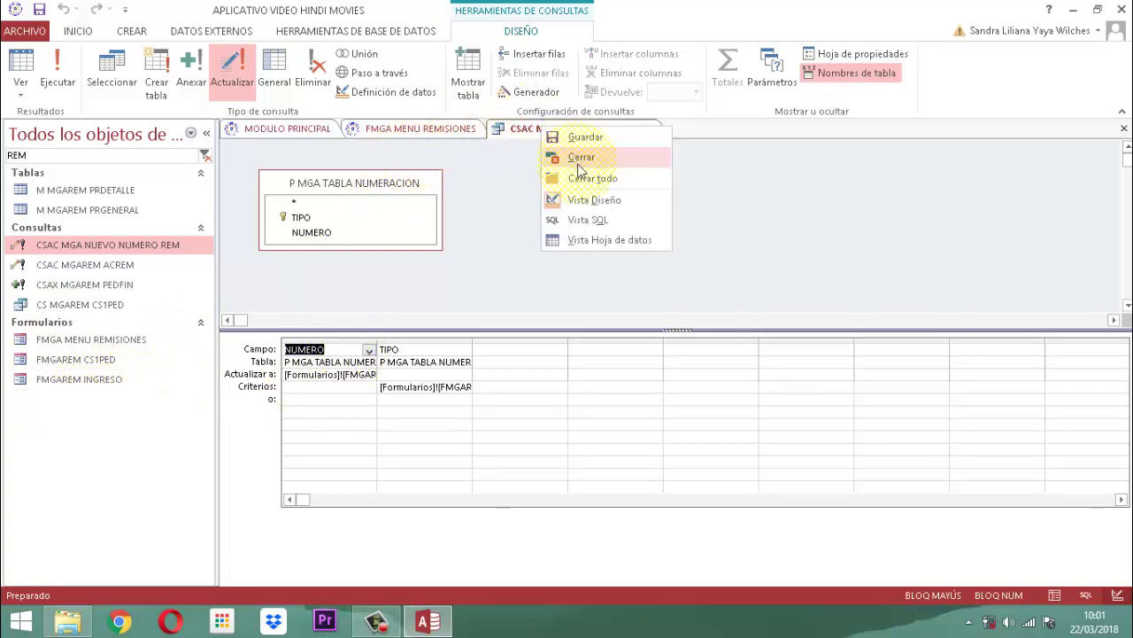
pyautogui.click(584, 157)
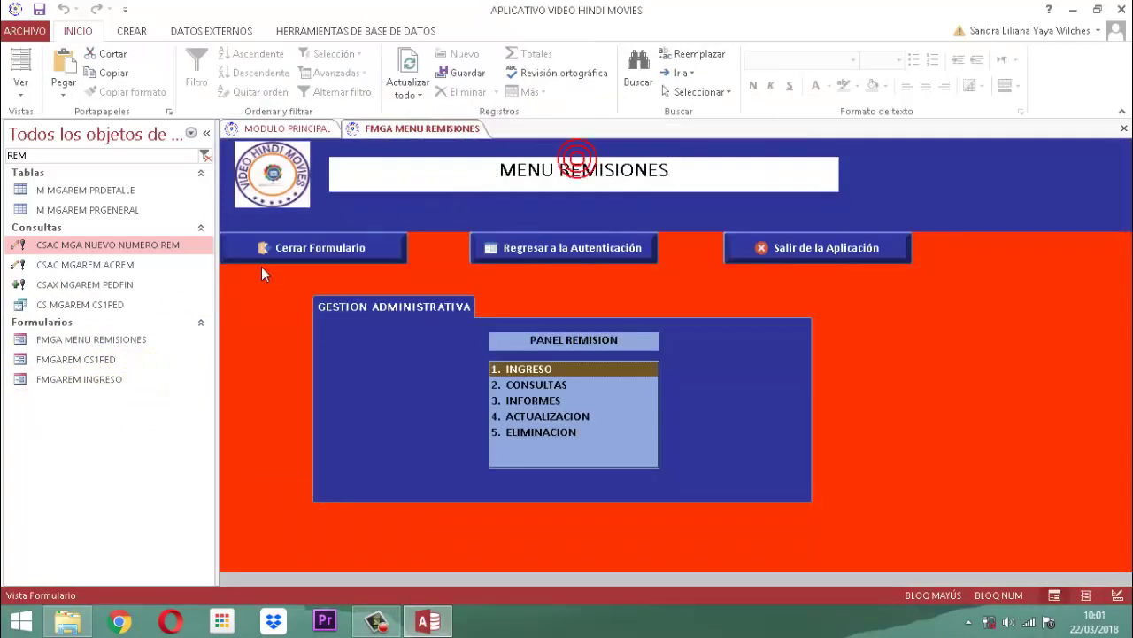
pyautogui.click(63, 289)
pyautogui.rightClick(63, 288)
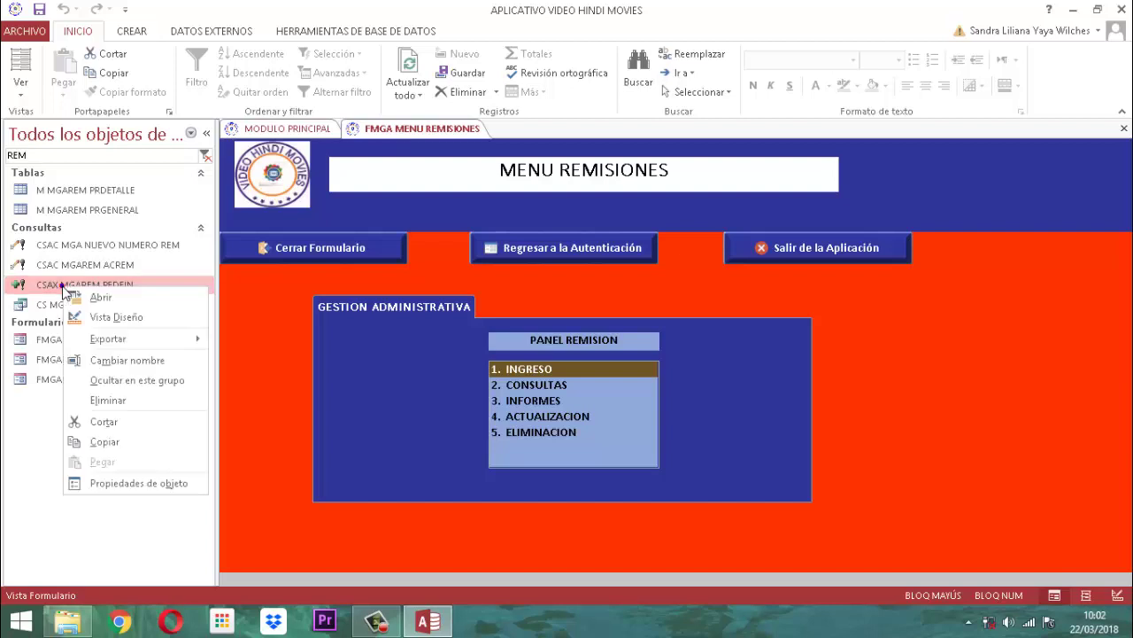
pyautogui.click(114, 318)
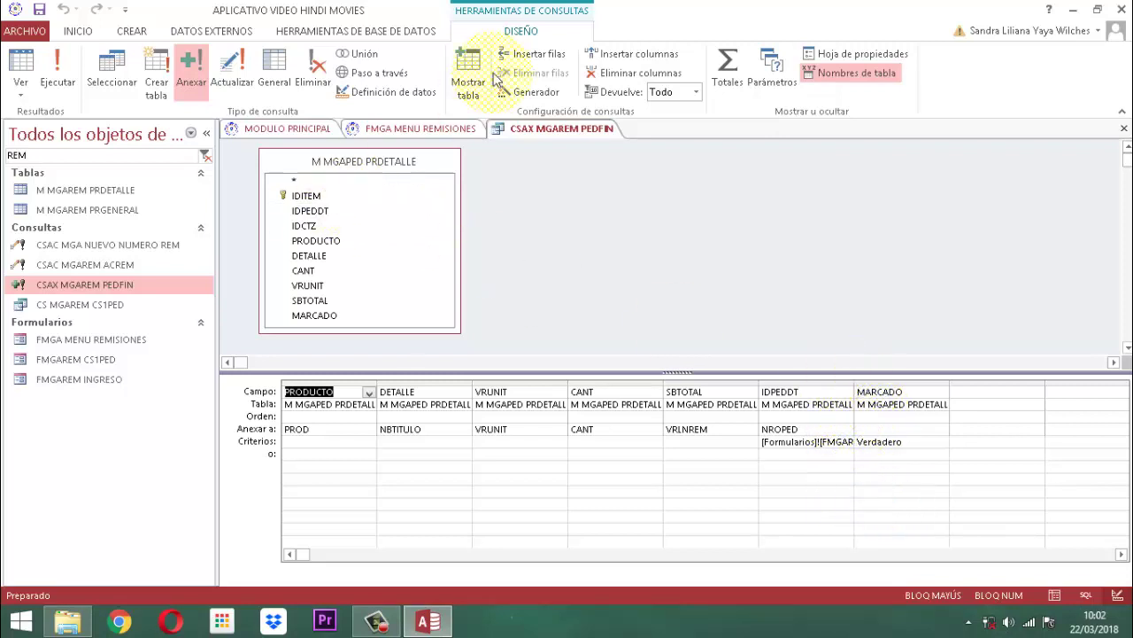
pyautogui.rightClick(567, 131)
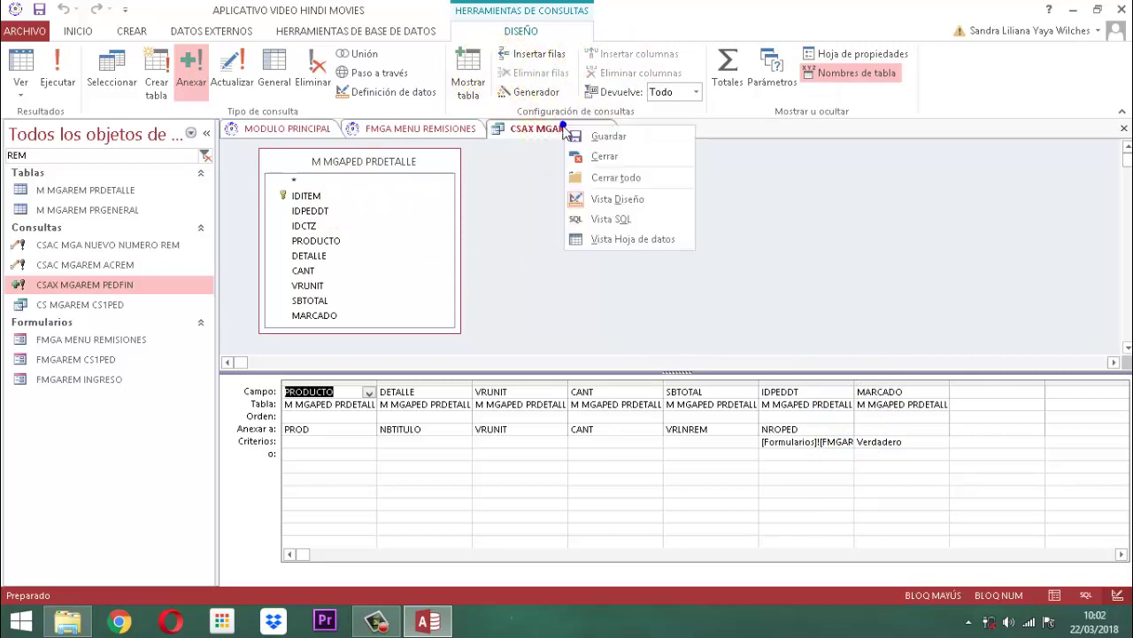
pyautogui.click(587, 156)
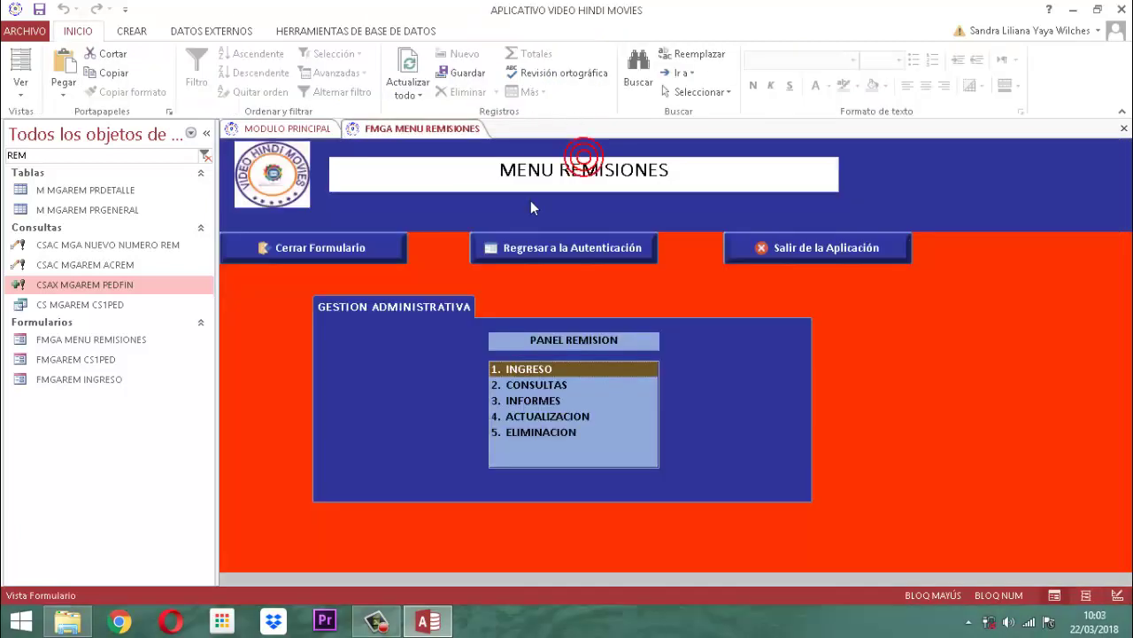
pyautogui.rightClick(69, 267)
pyautogui.click(119, 303)
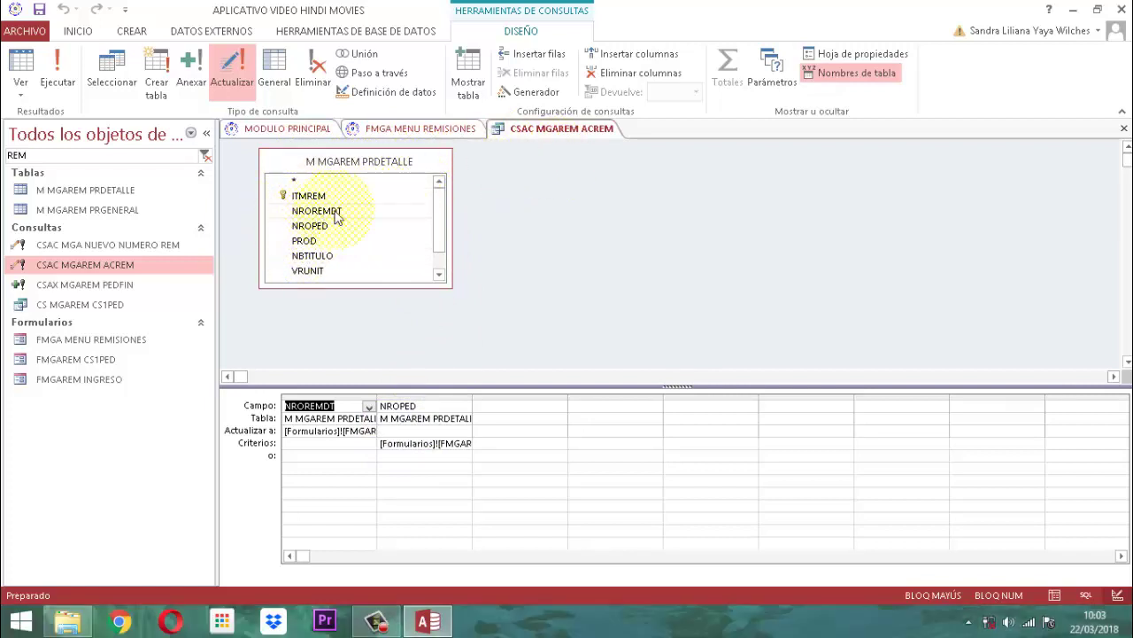
pyautogui.rightClick(547, 133)
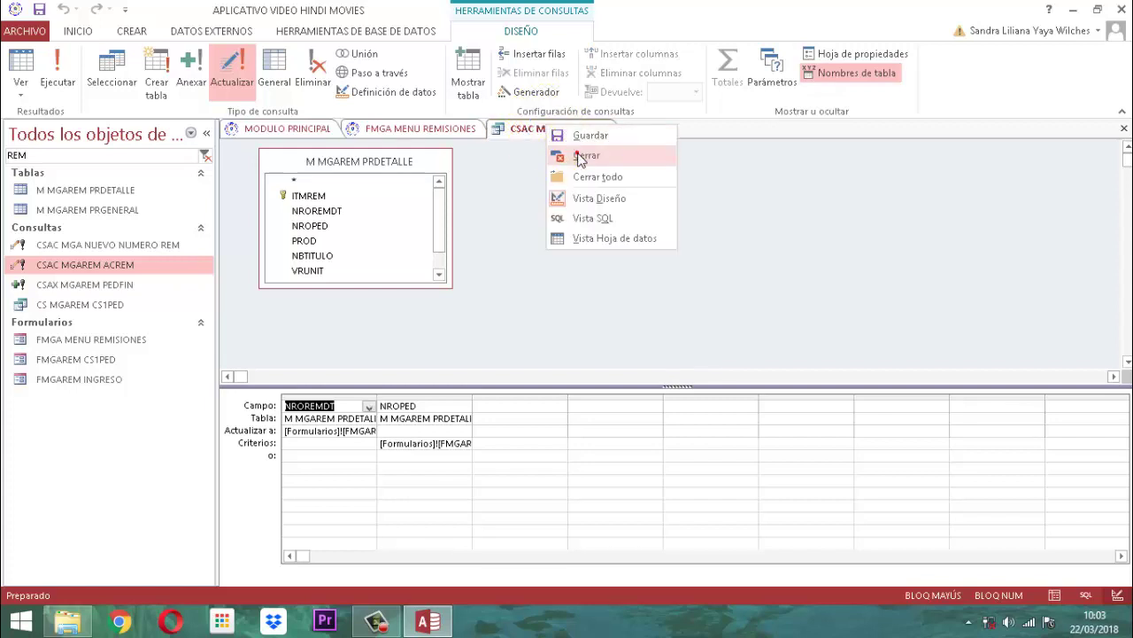
pyautogui.click(577, 154)
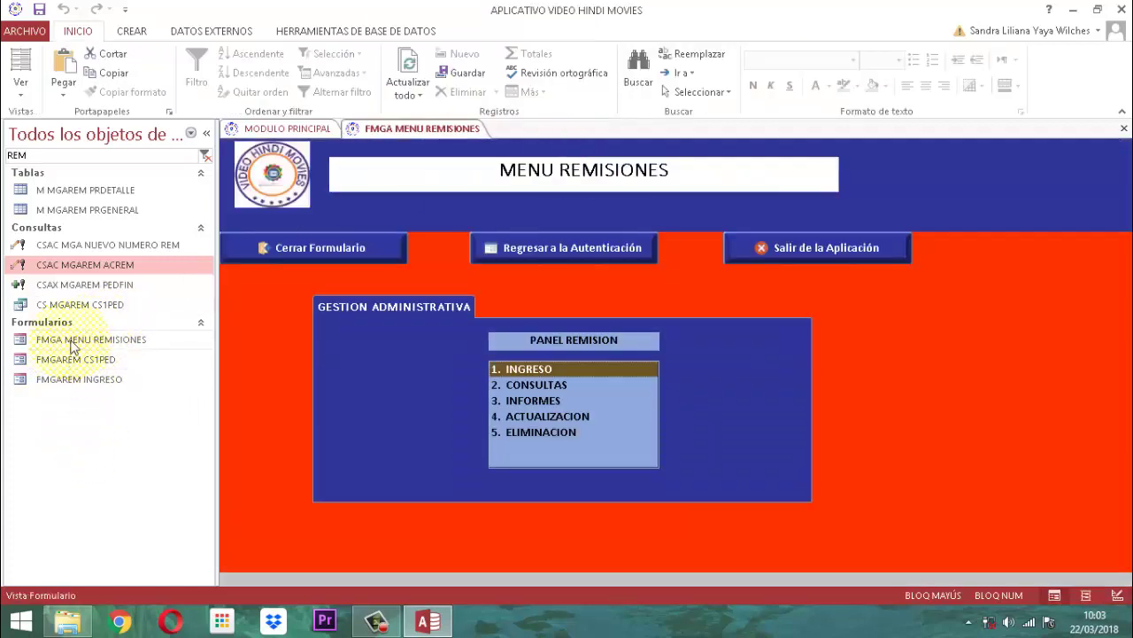
pyautogui.rightClick(74, 302)
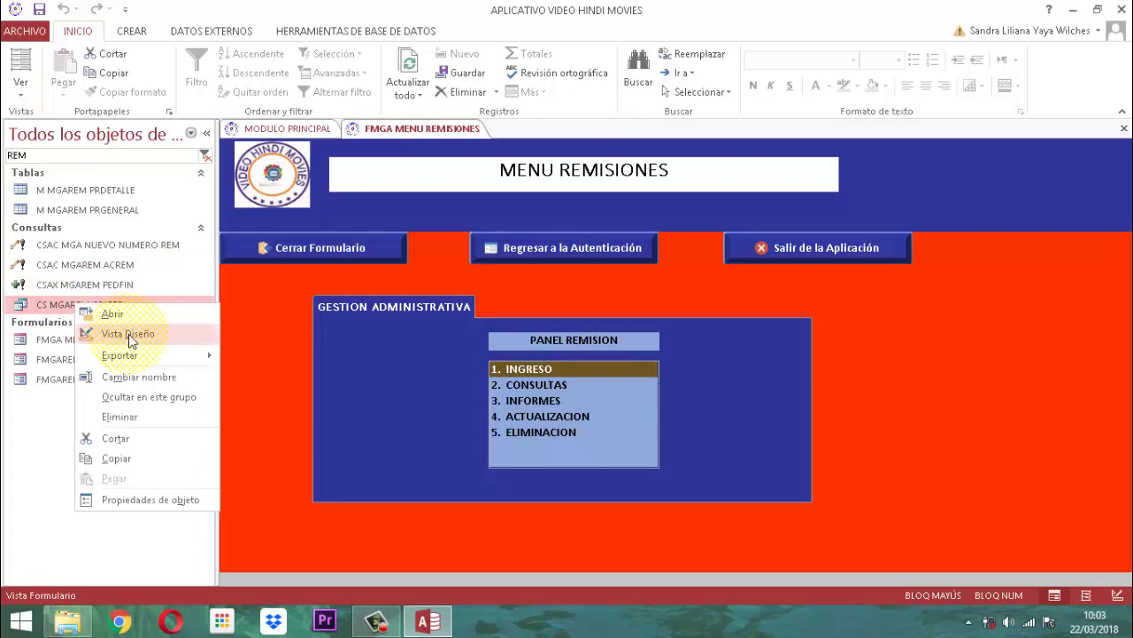
pyautogui.click(128, 334)
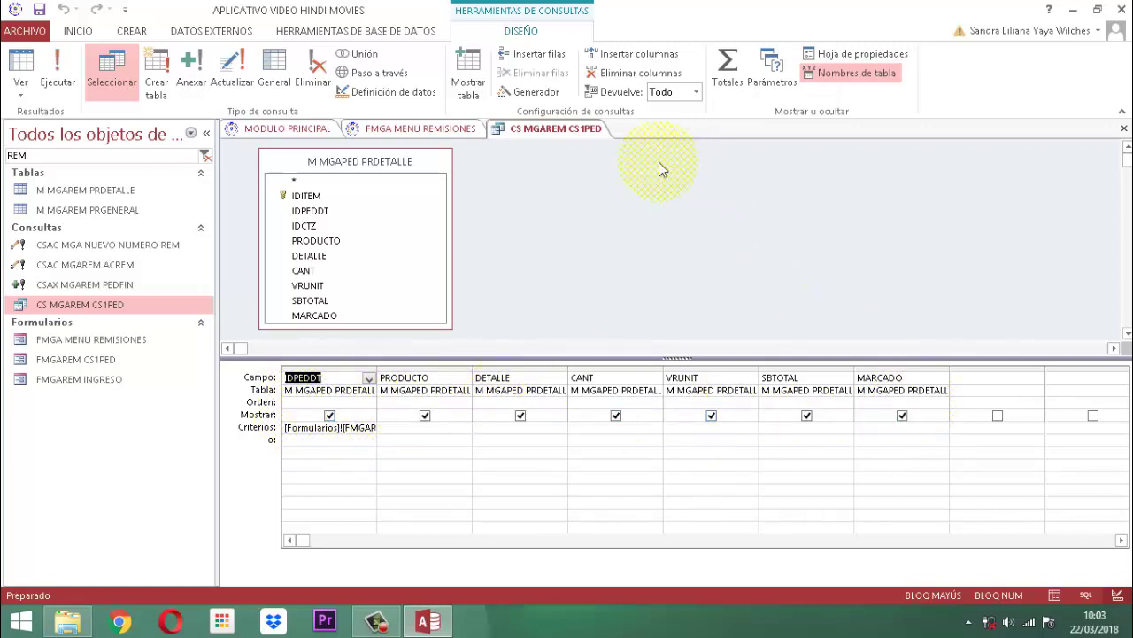
pyautogui.rightClick(552, 131)
pyautogui.click(575, 160)
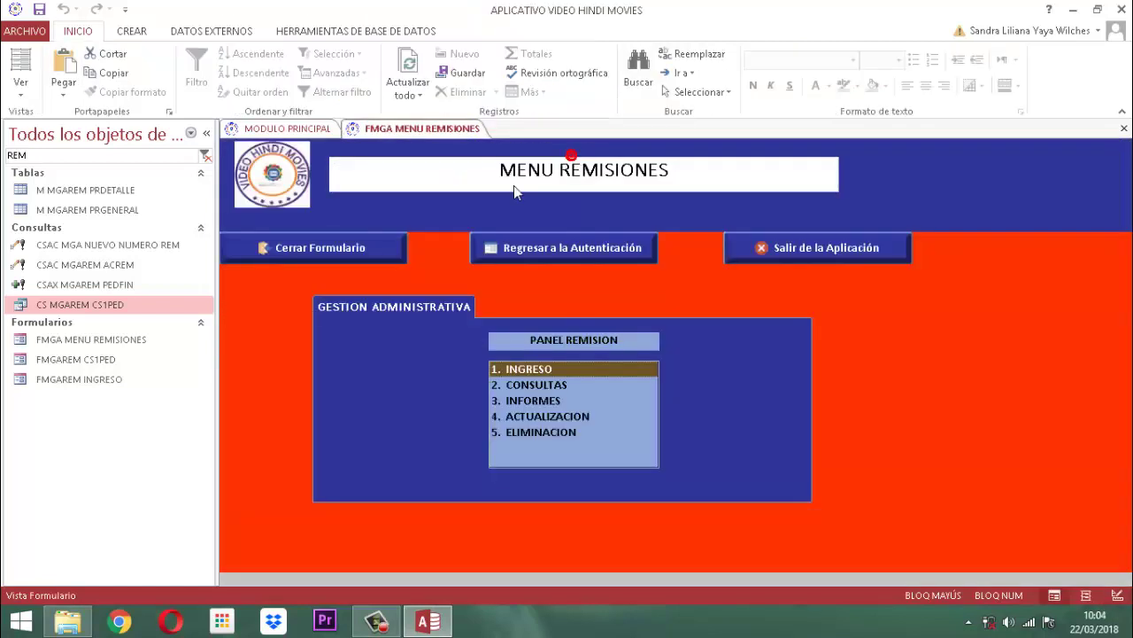
pyautogui.rightClick(78, 363)
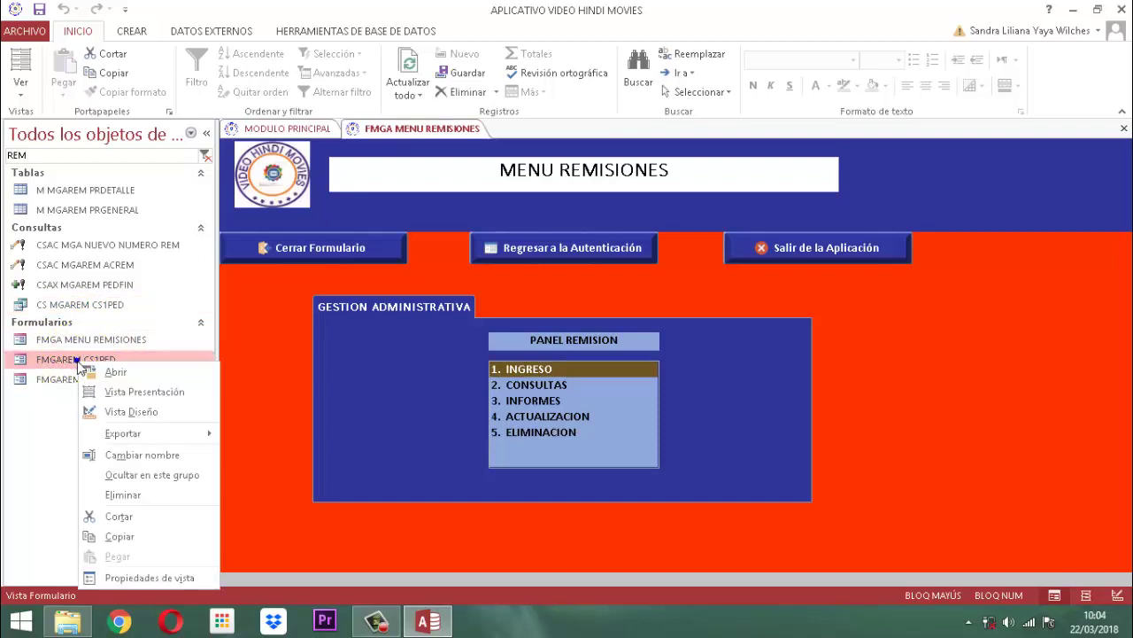
pyautogui.click(124, 412)
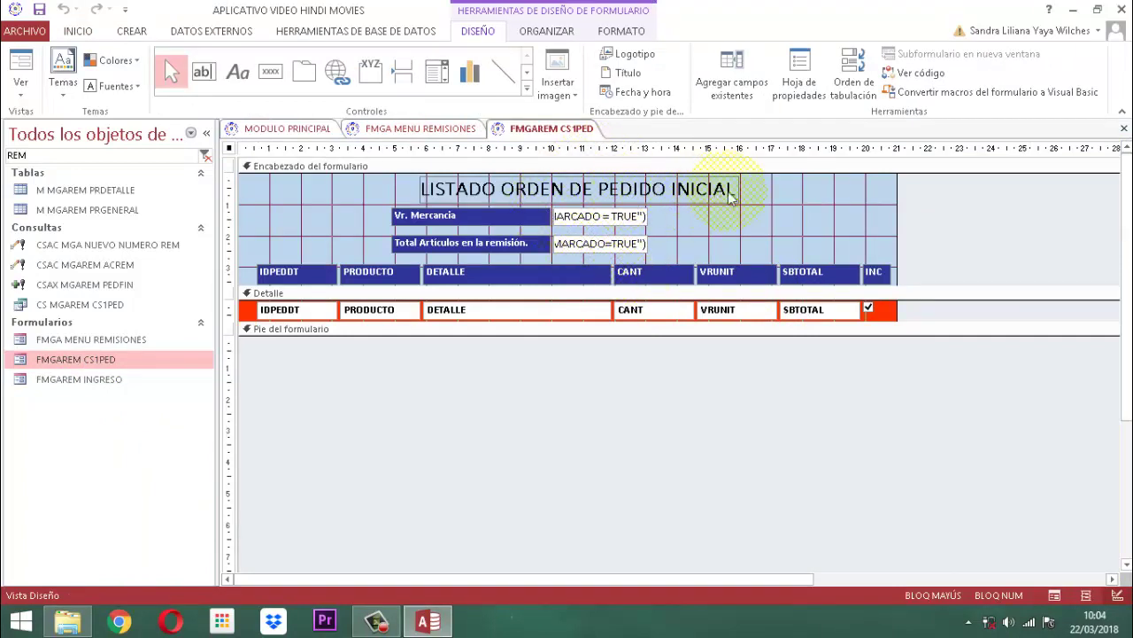
pyautogui.rightClick(553, 129)
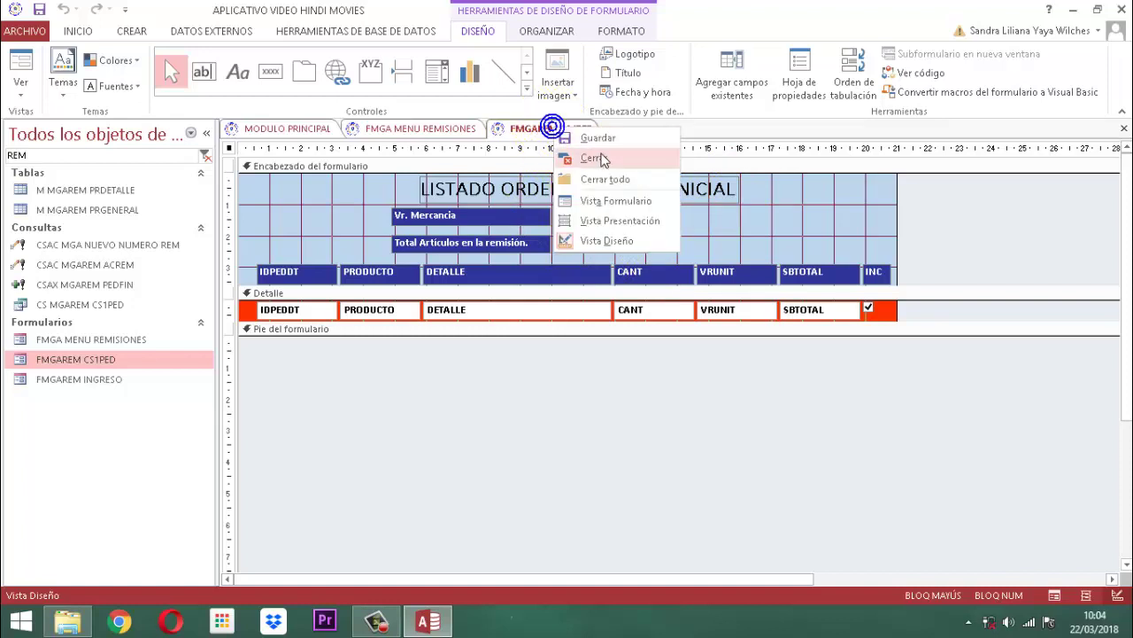
pyautogui.click(595, 158)
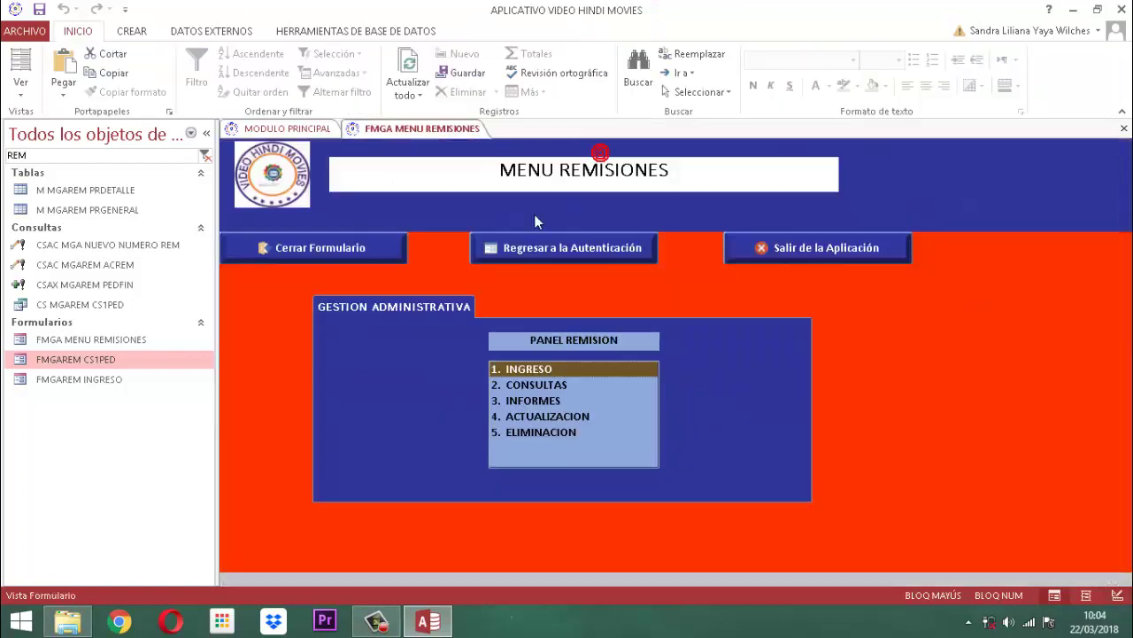
pyautogui.click(73, 388)
pyautogui.rightClick(72, 387)
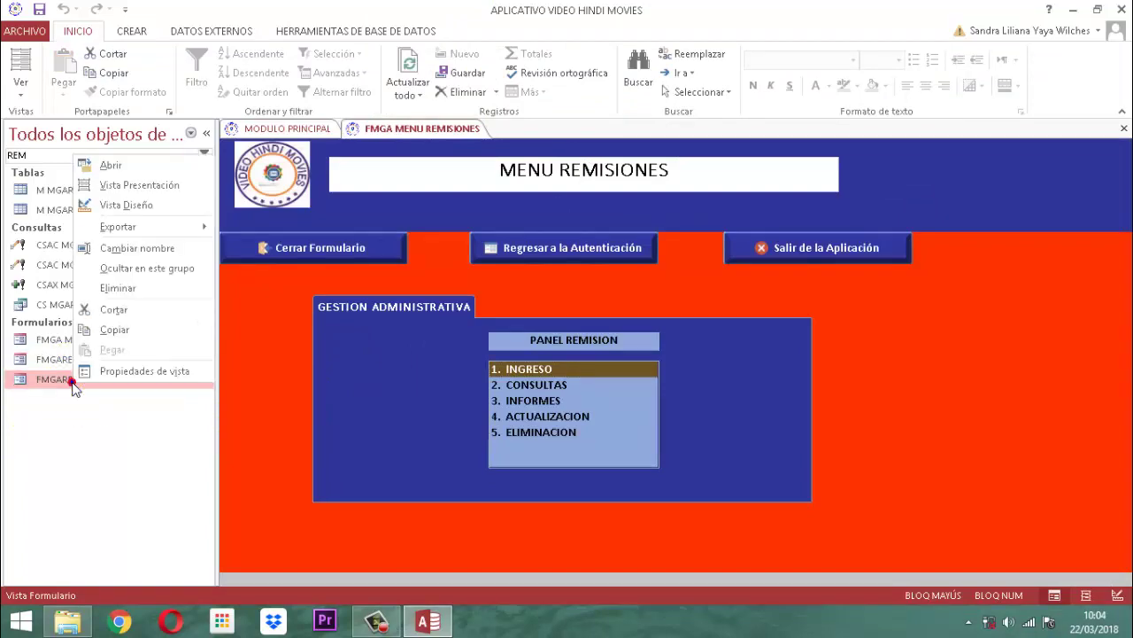
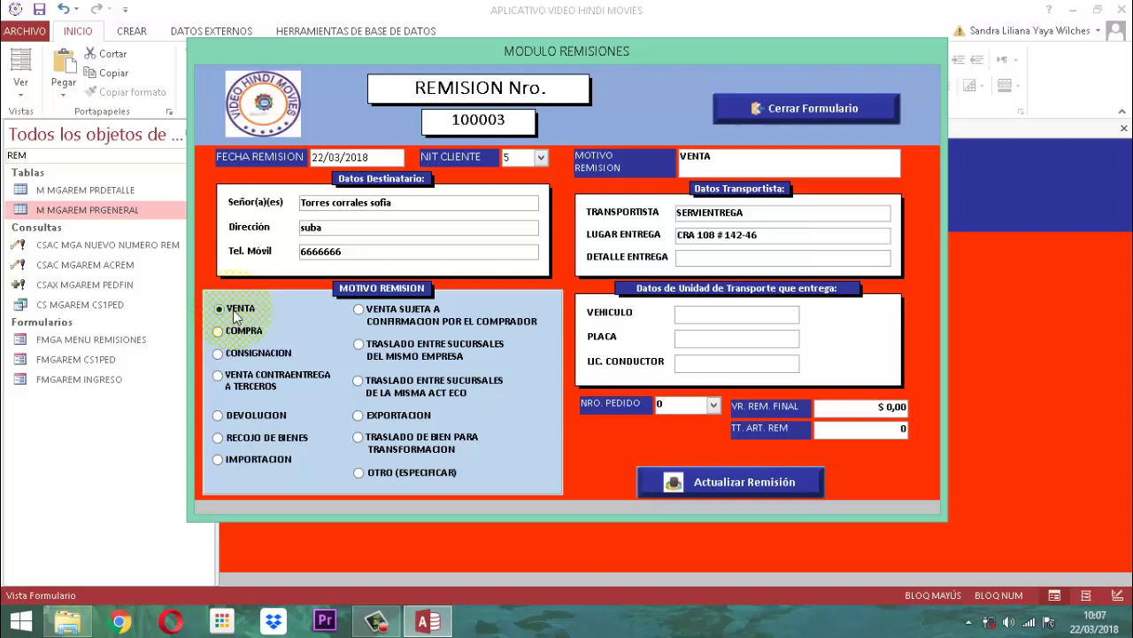
pyautogui.write('CAJA')
pyautogui.click(246, 307)
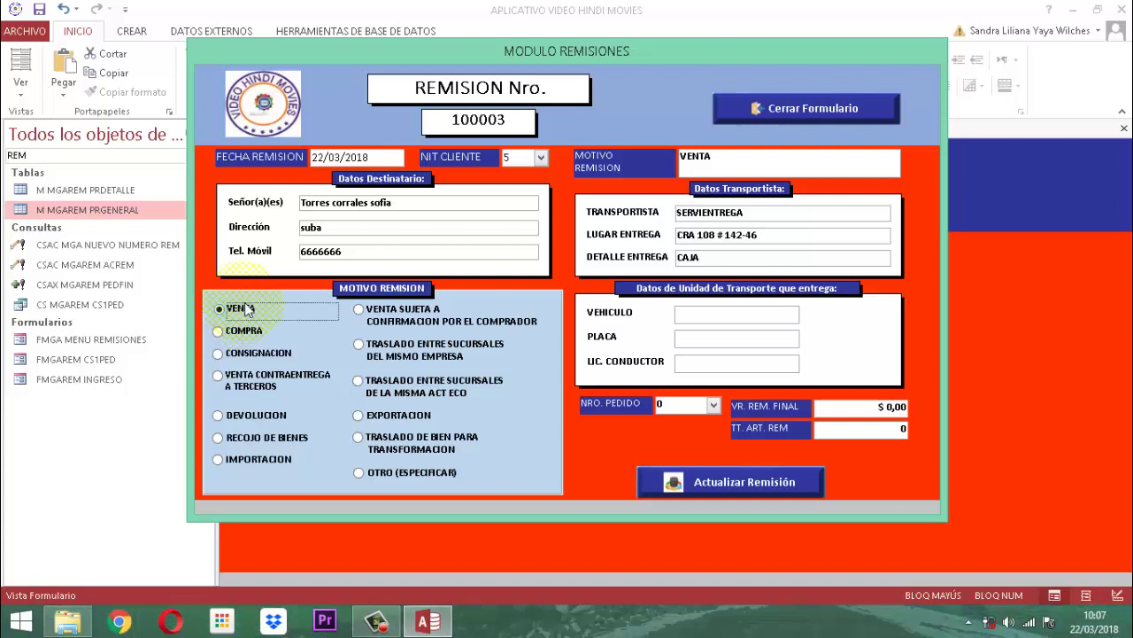
pyautogui.press('Tab')
pyautogui.write('FORD')
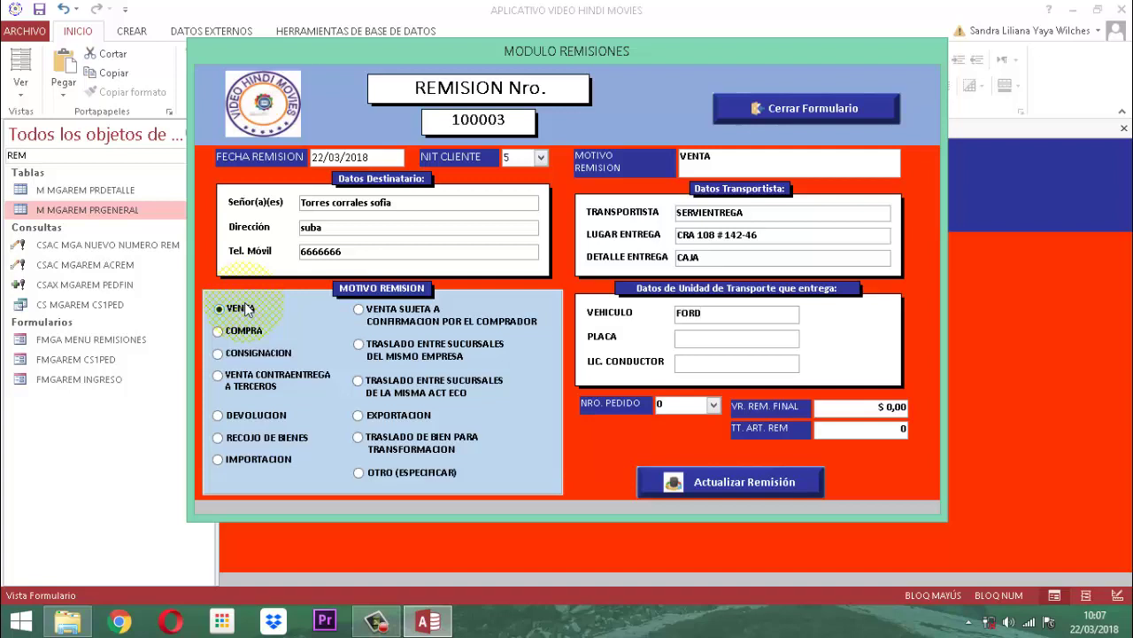
pyautogui.press('Tab')
pyautogui.write('B')
pyautogui.press('BackSpace')
pyautogui.write('KIA')
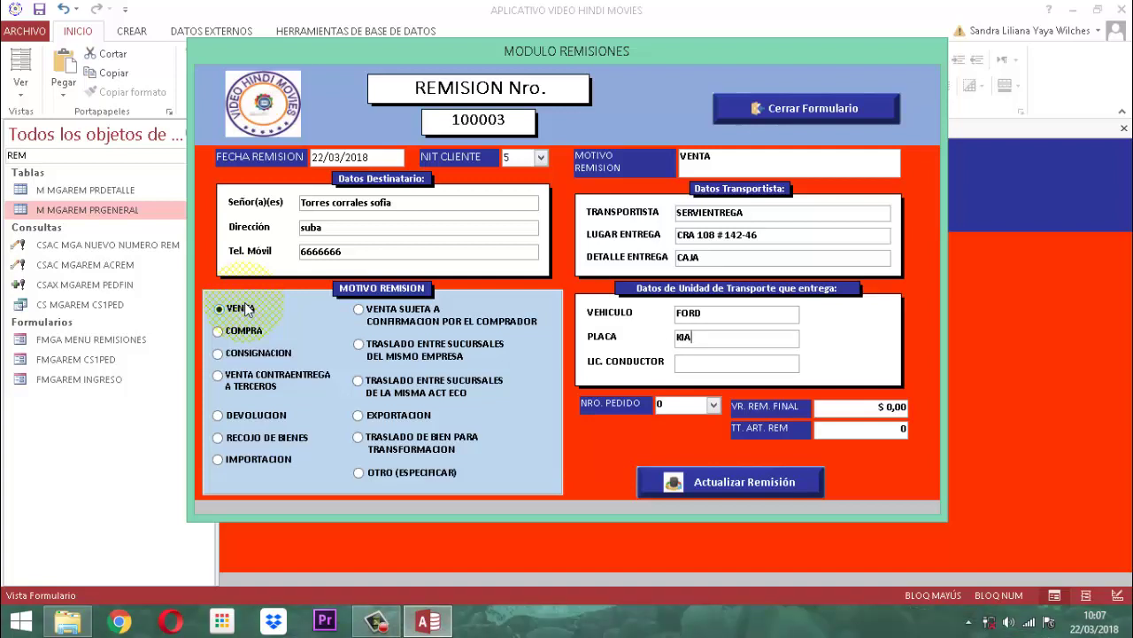
pyautogui.write('151')
pyautogui.write('1')
# Pick order 1004 in NRO. PEDIDO so its item list loads
pyautogui.press('Tab')
pyautogui.hotkey('alt', 'Down')
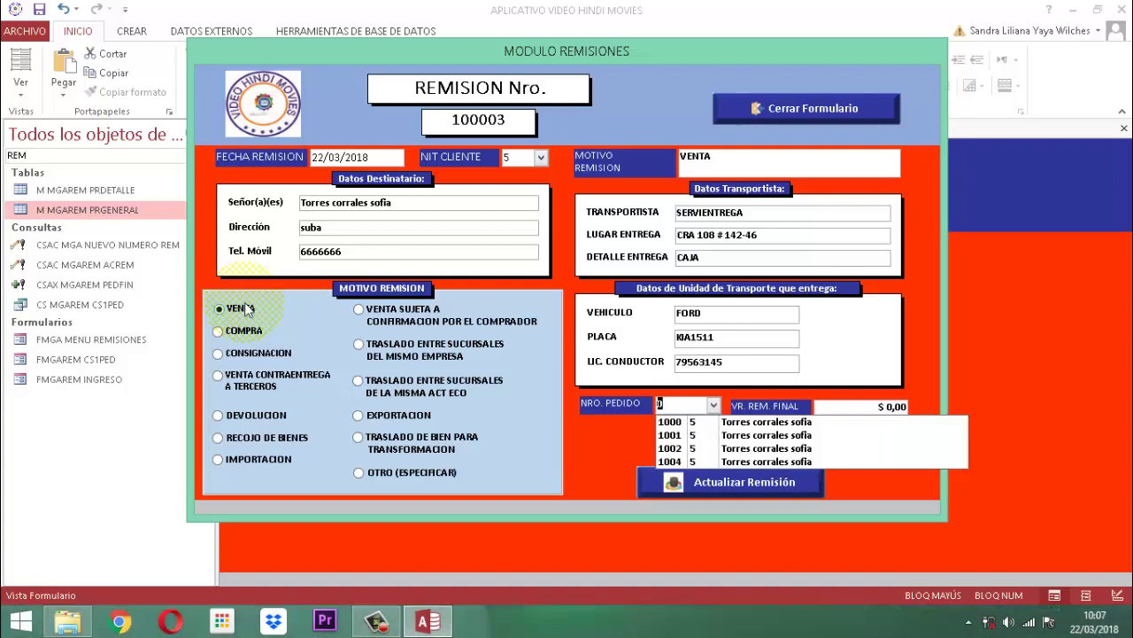
pyautogui.press('Down')
pyautogui.press('Down')
pyautogui.press('Down')
pyautogui.press('Down')
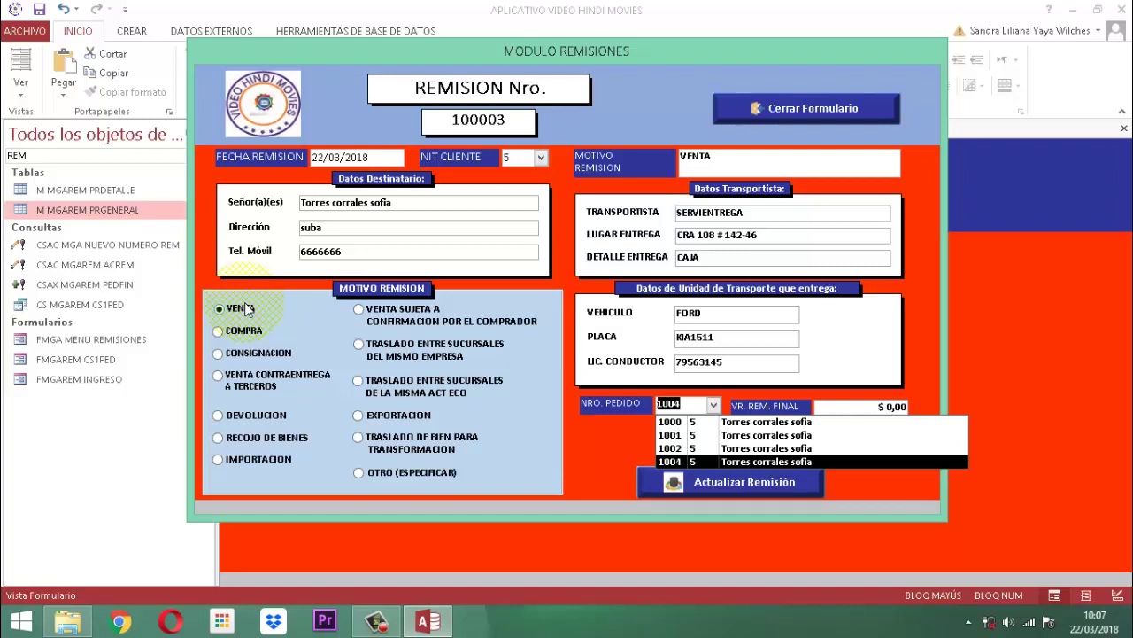
pyautogui.press('Return')
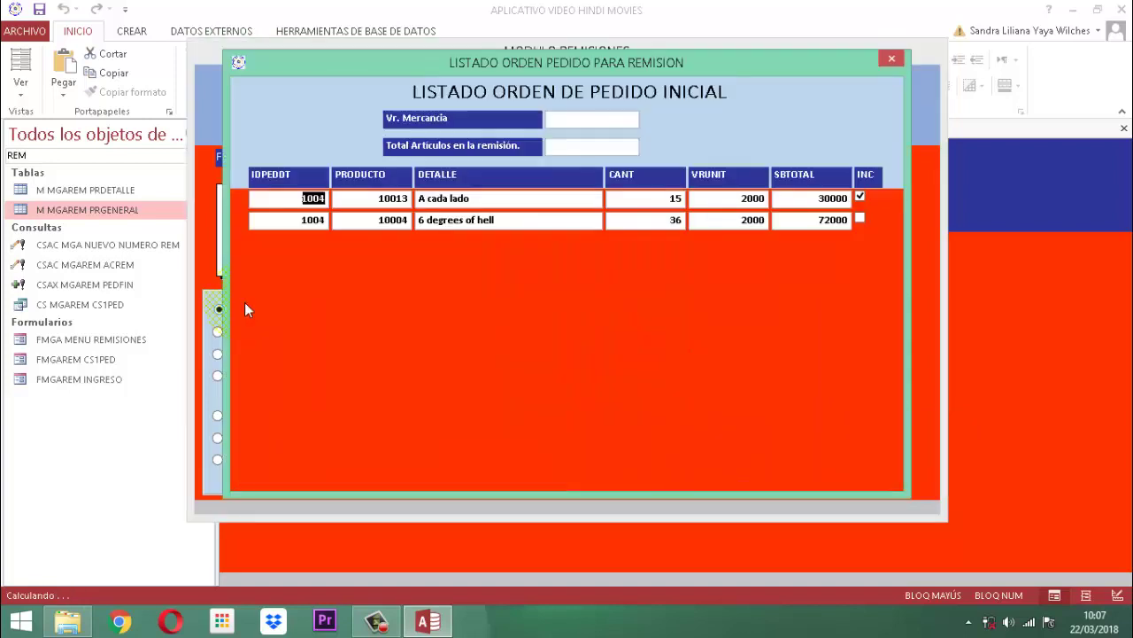
# Include only item 10004, 6 degrees of hell ($72.000), refresh the totals and close the list
pyautogui.click(860, 197)
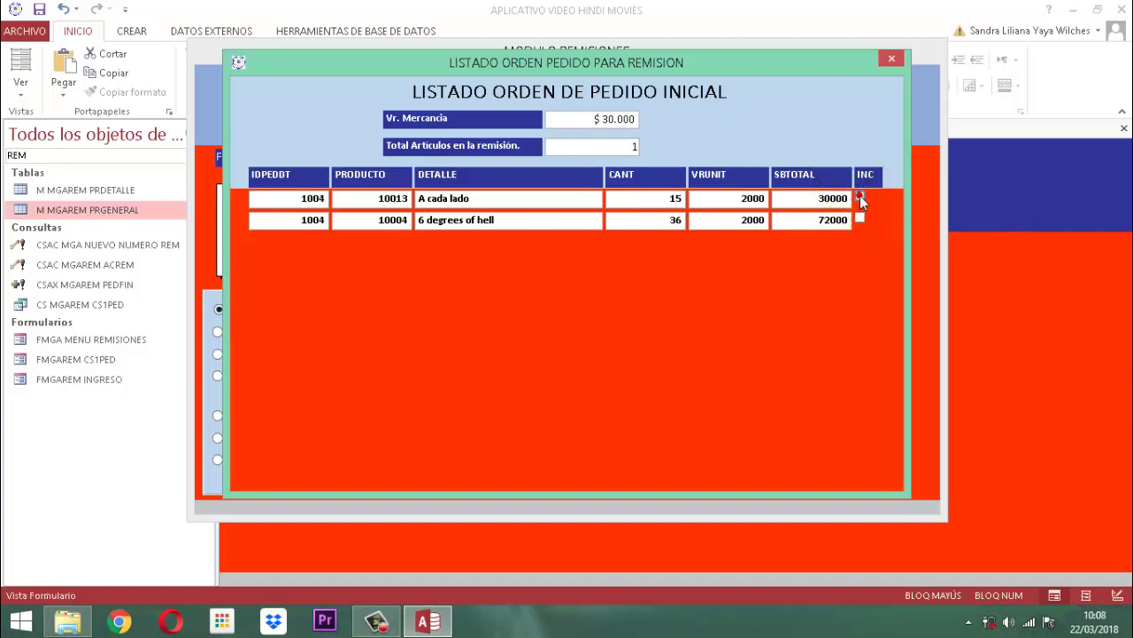
pyautogui.click(860, 219)
pyautogui.click(588, 120)
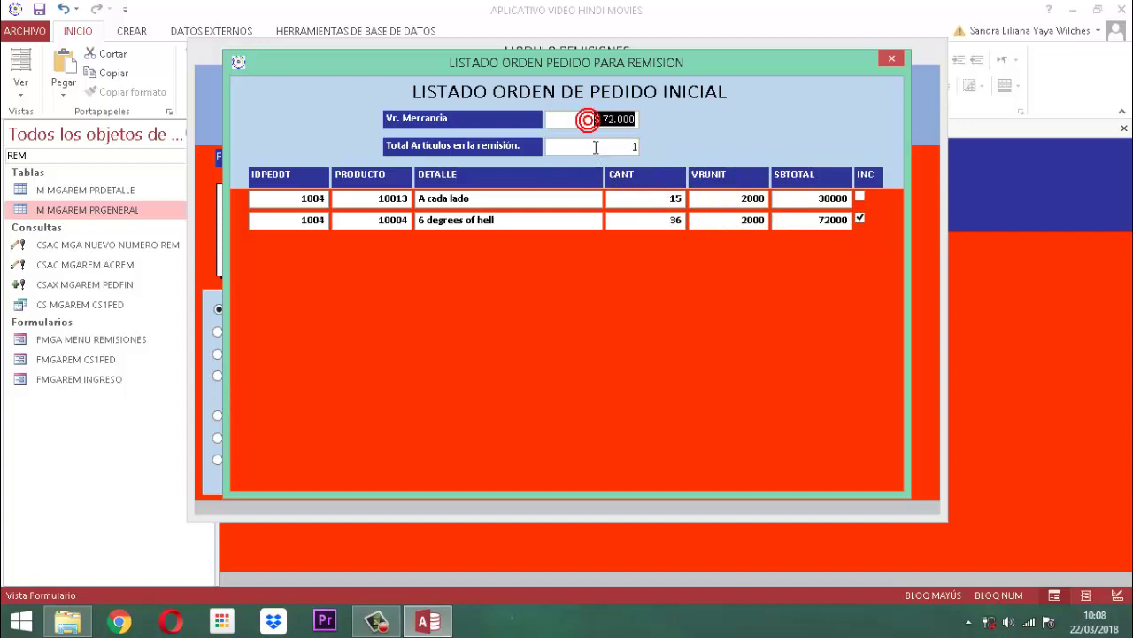
pyautogui.click(588, 146)
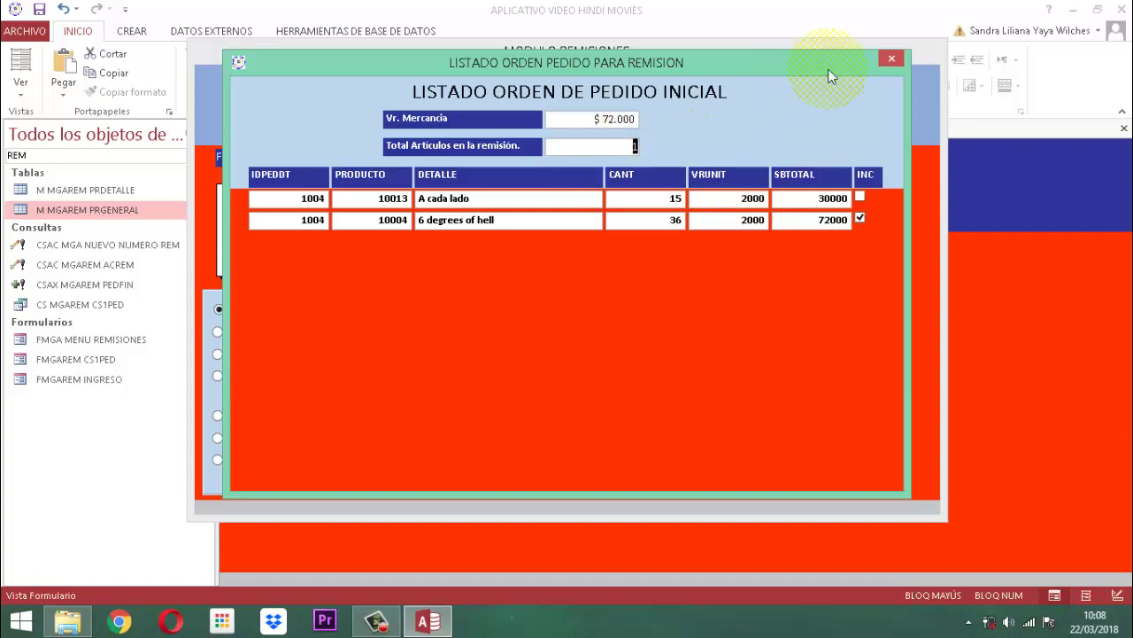
pyautogui.click(890, 60)
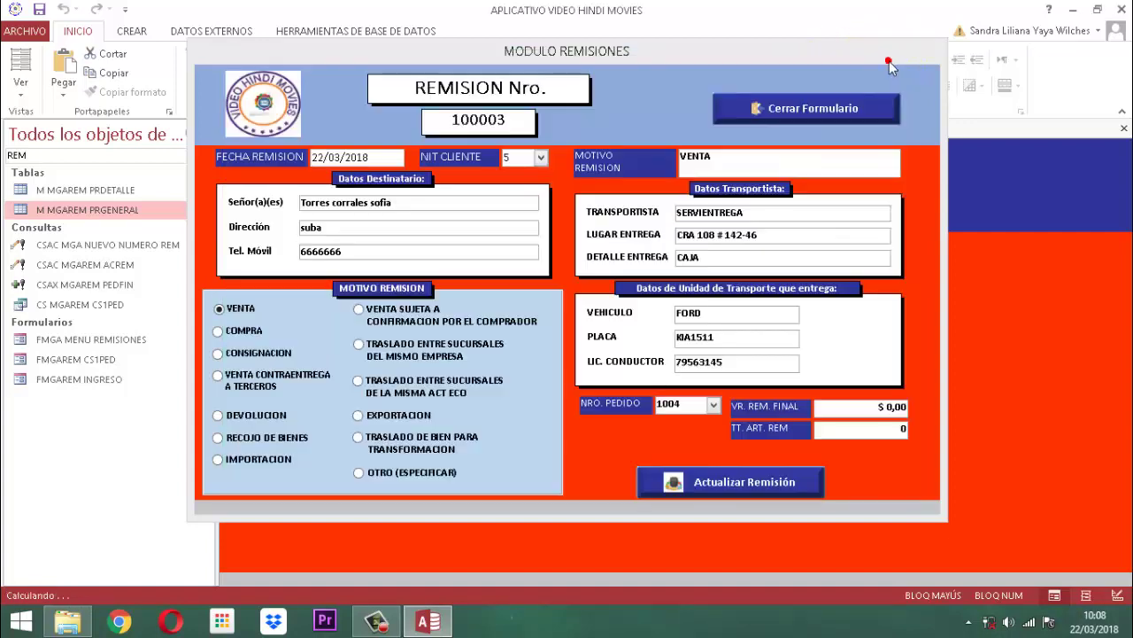
# Refresh the remission totals and reselect order 1004 in NRO. PEDIDO
pyautogui.click(858, 432)
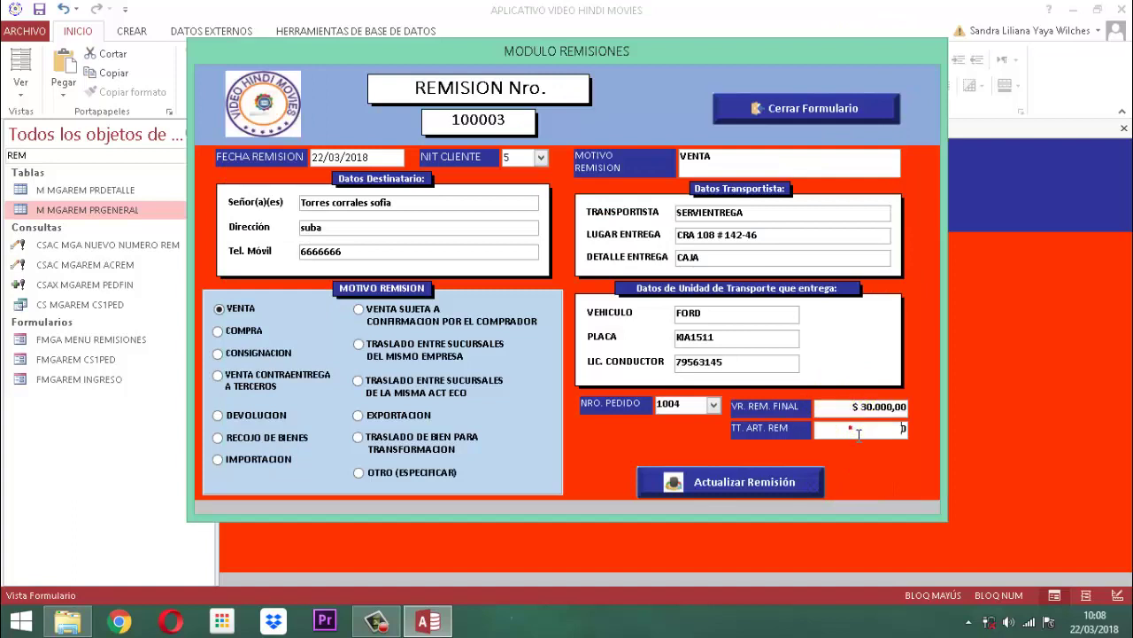
pyautogui.click(858, 432)
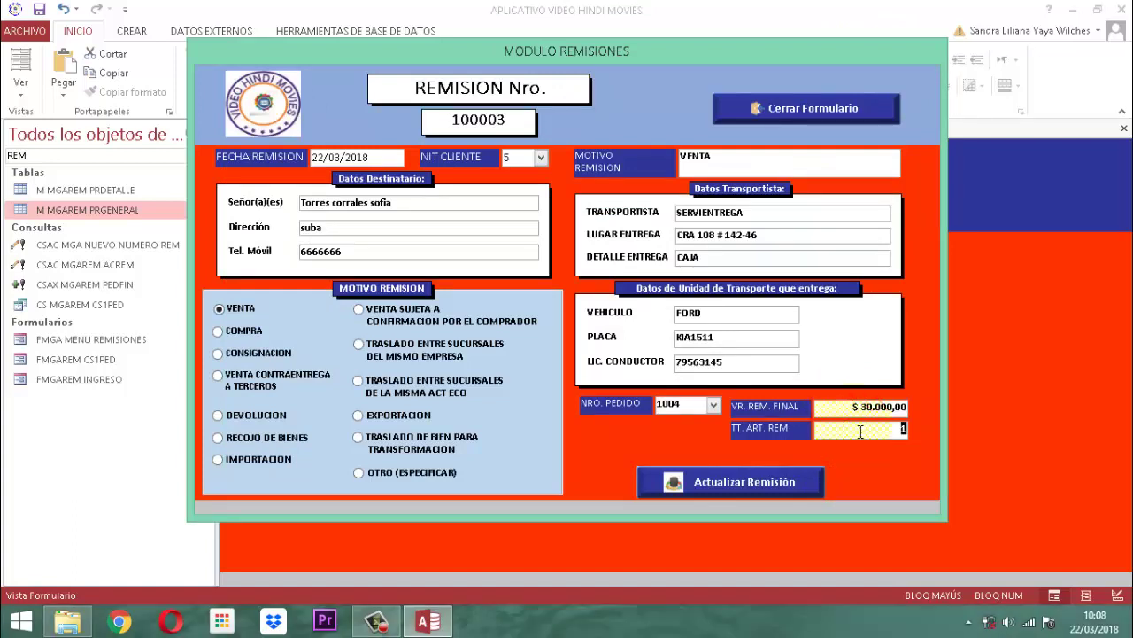
pyautogui.click(853, 412)
pyautogui.click(713, 405)
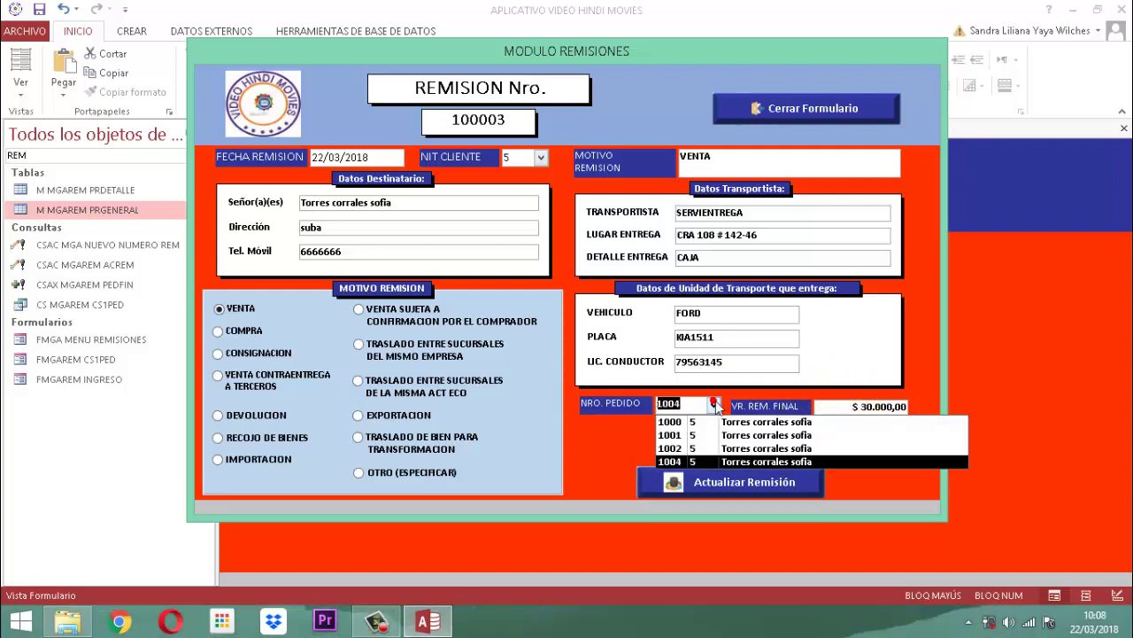
pyautogui.click(678, 463)
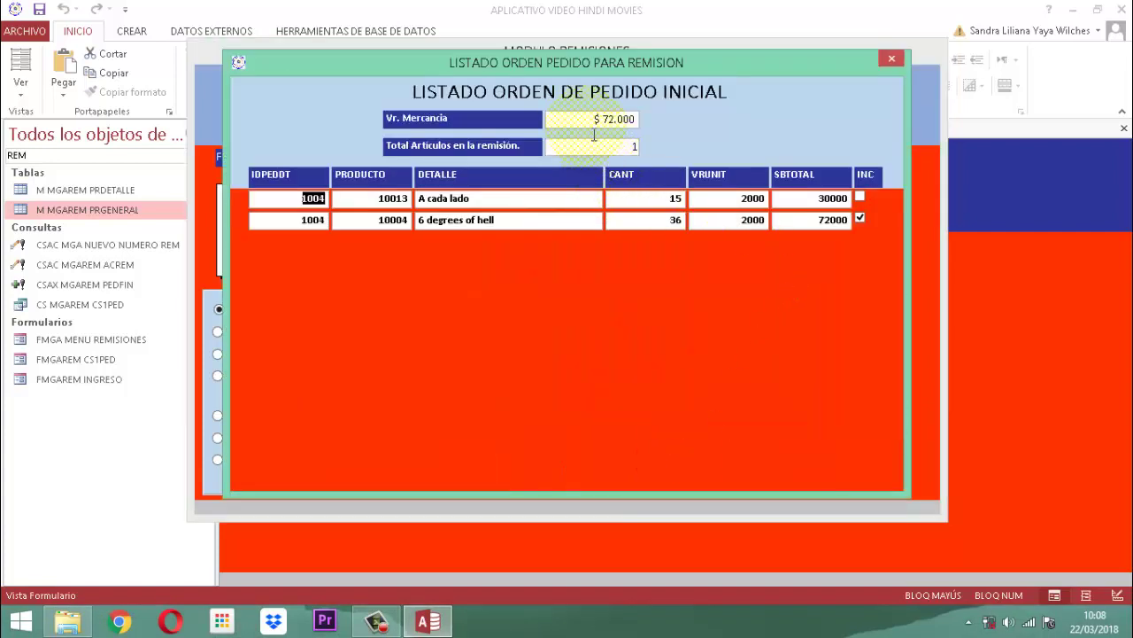
# Refresh the item totals, update the remission to $72.000,00 for 1 item and save
pyautogui.click(586, 119)
pyautogui.click(579, 146)
pyautogui.click(896, 58)
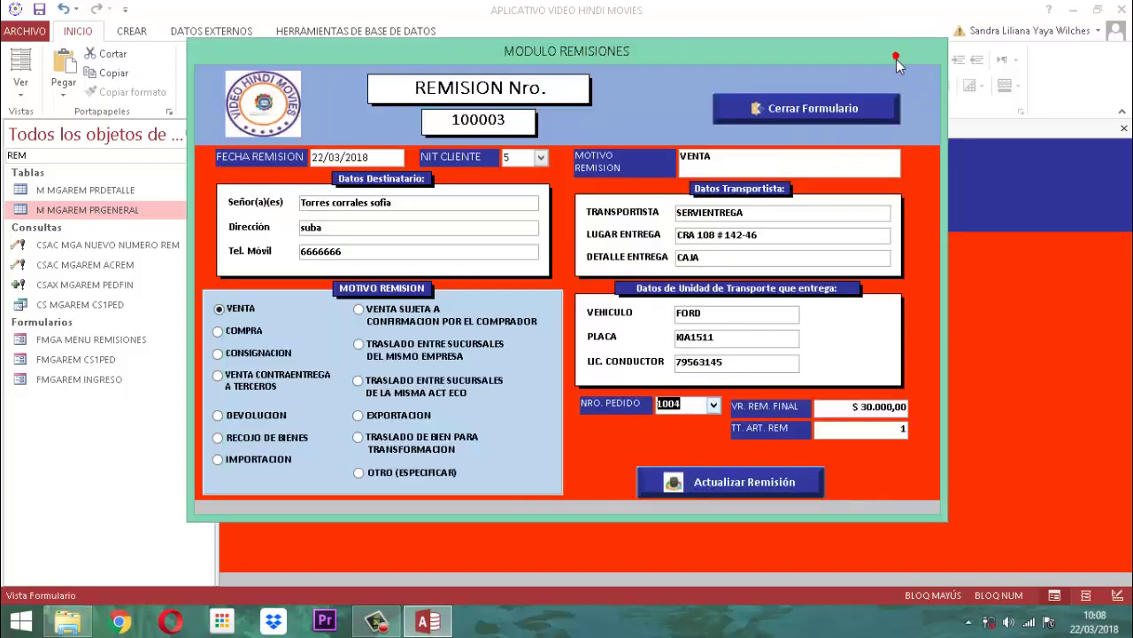
pyautogui.click(848, 432)
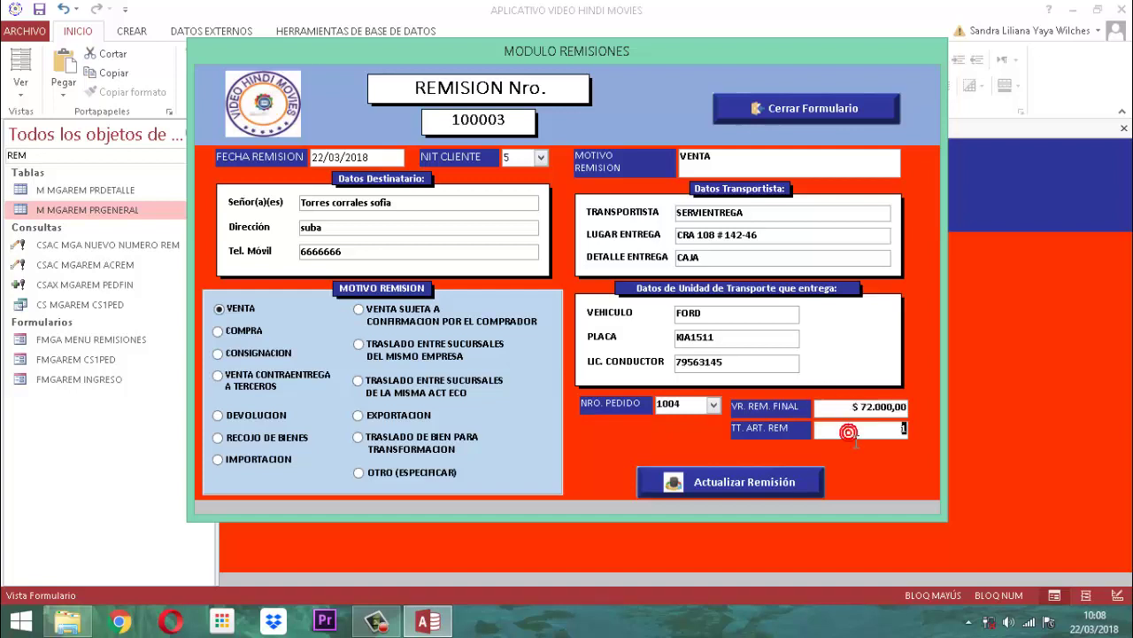
pyautogui.click(764, 484)
# Verify remission 100003 at $72.000,00 in M MGAREM PRGENERAL, then exit Access and close Explorer
pyautogui.click(865, 108)
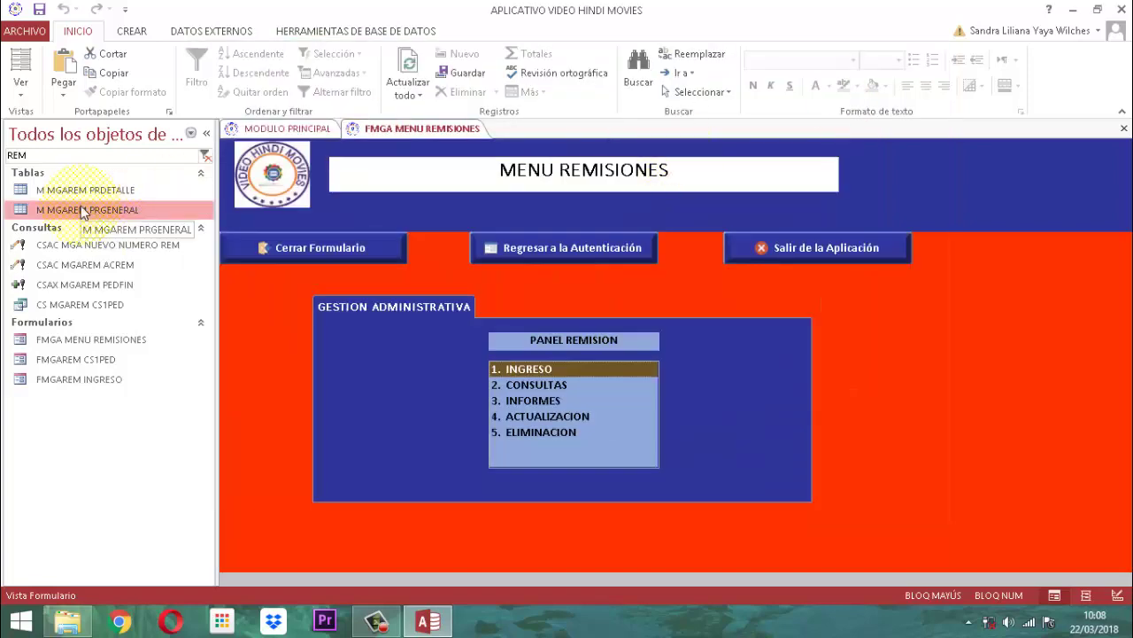
pyautogui.doubleClick(84, 210)
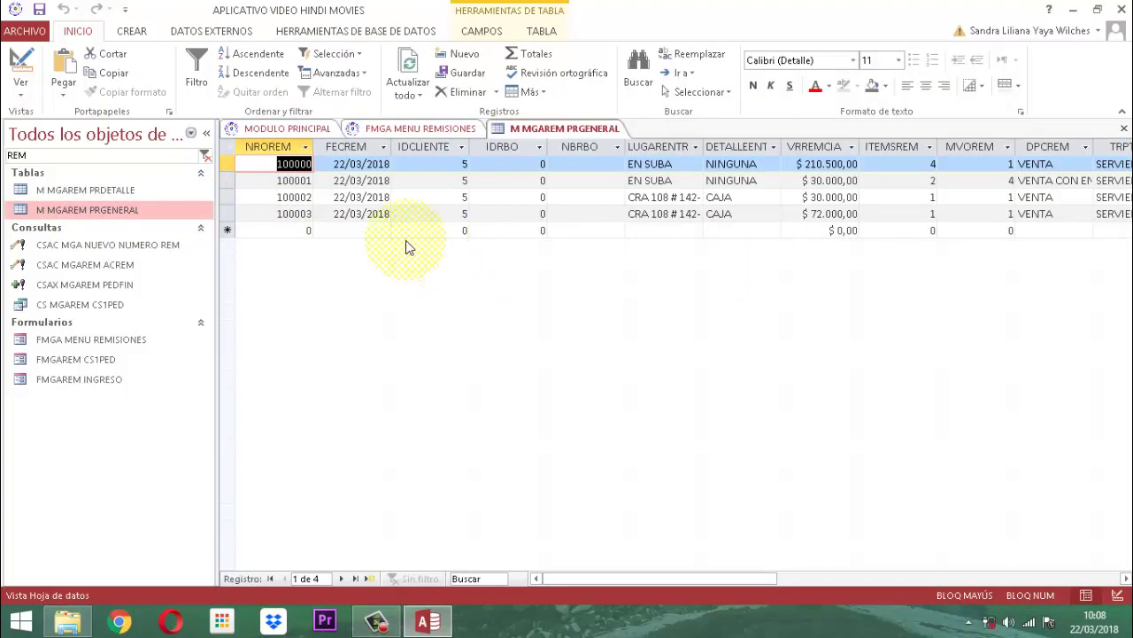
pyautogui.hotkey('ctrl', 'w')
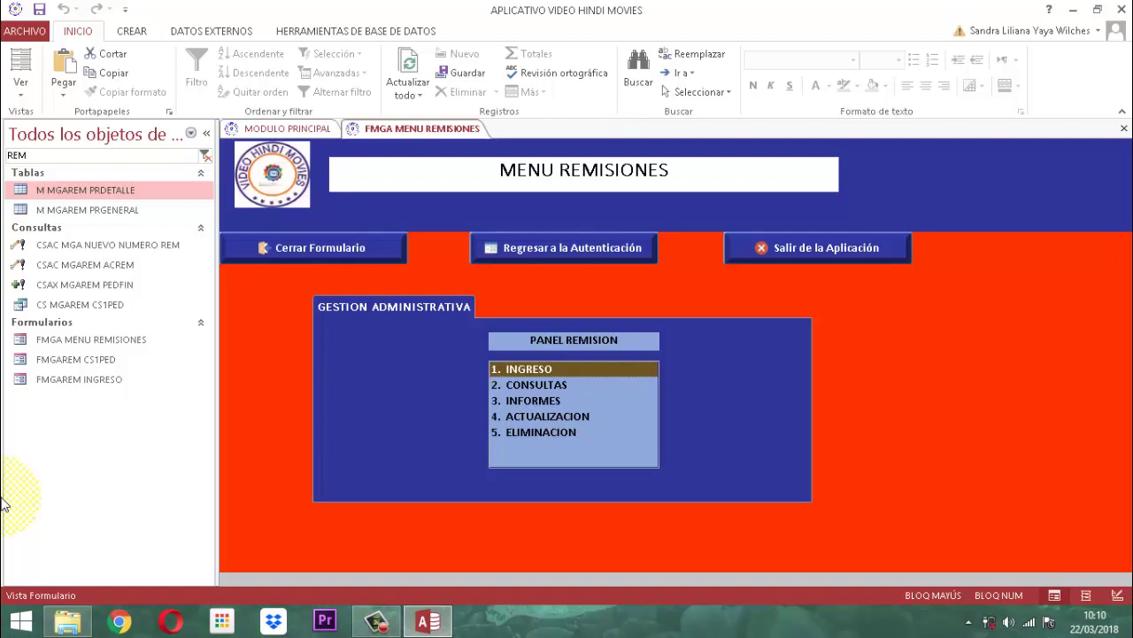
pyautogui.click(845, 248)
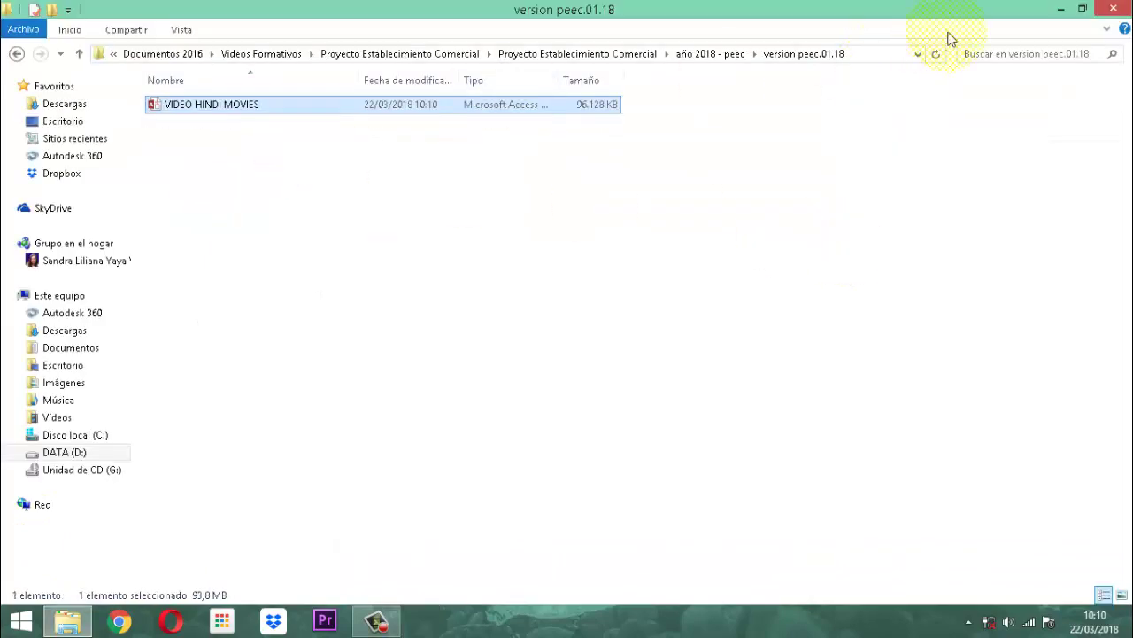
pyautogui.click(1113, 11)
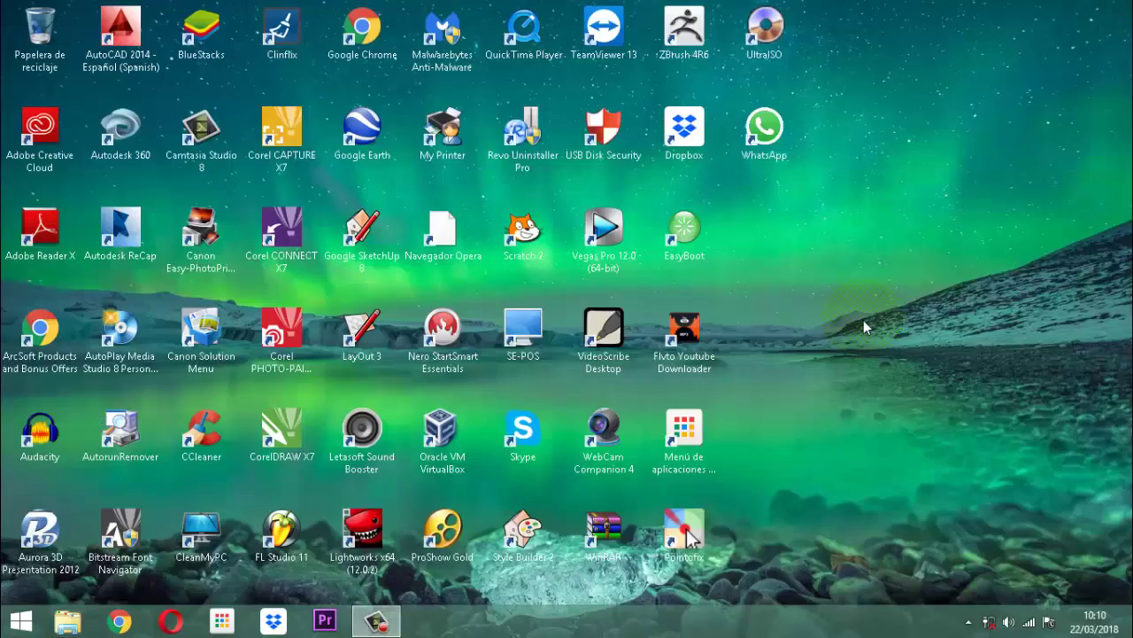